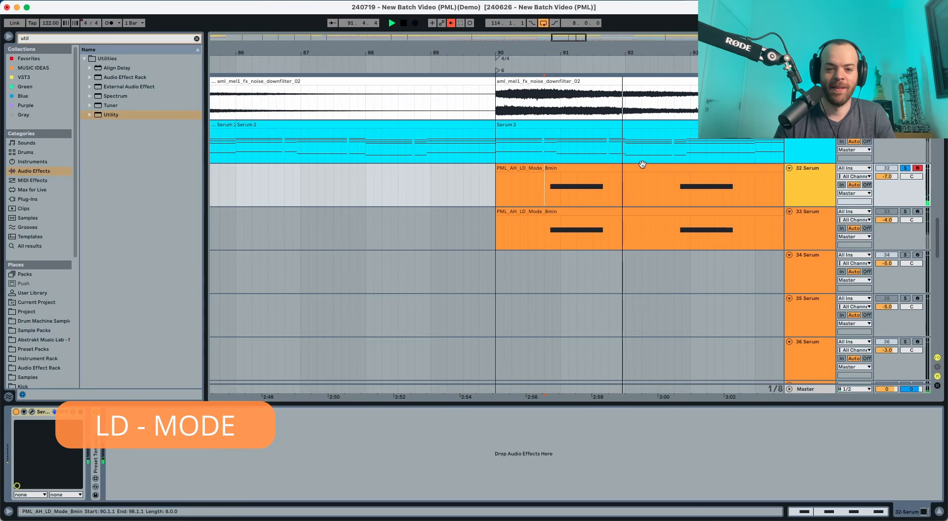
Step: Stop playback of the reference lead and turn off solo on the 32 Serum track
key(space)
click(904, 169)
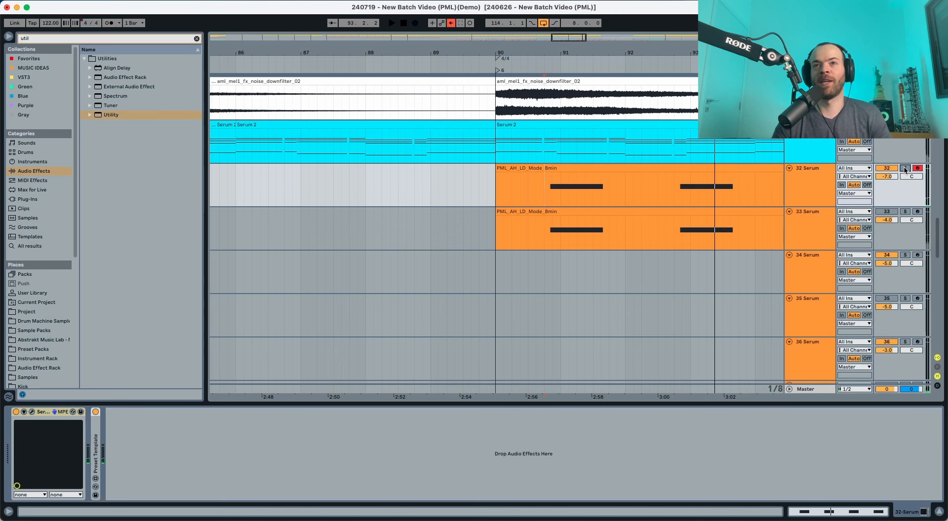
key(space)
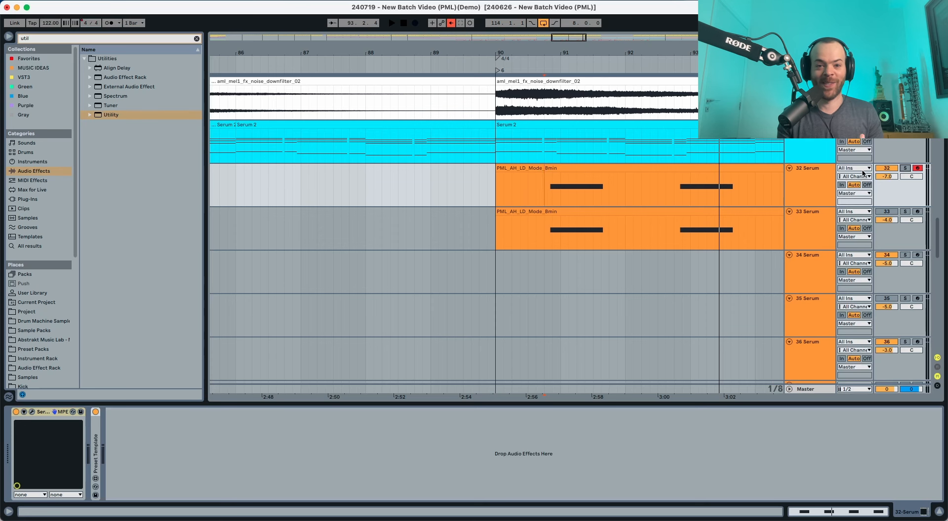
Step: Open the Serum instrument on the soloed 33 Serum track and audition its Init sound
scroll(863, 171, down, 1)
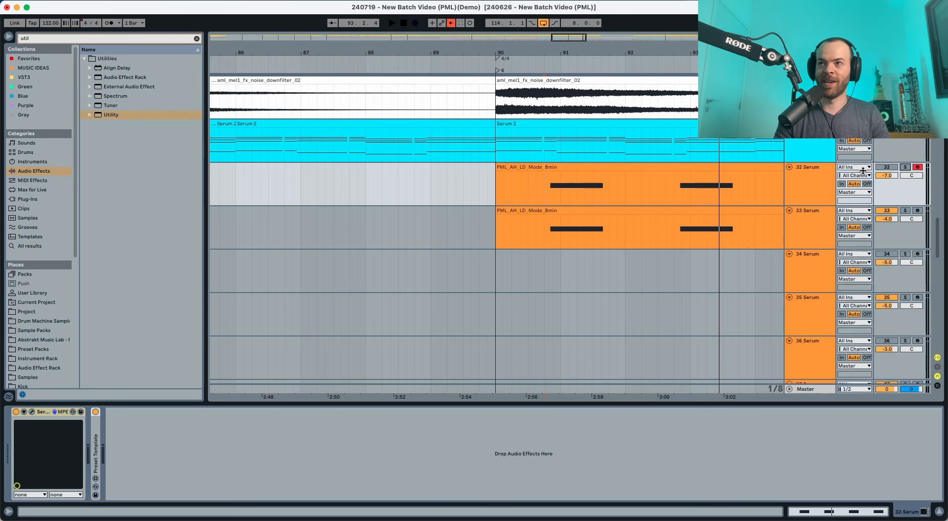
click(817, 231)
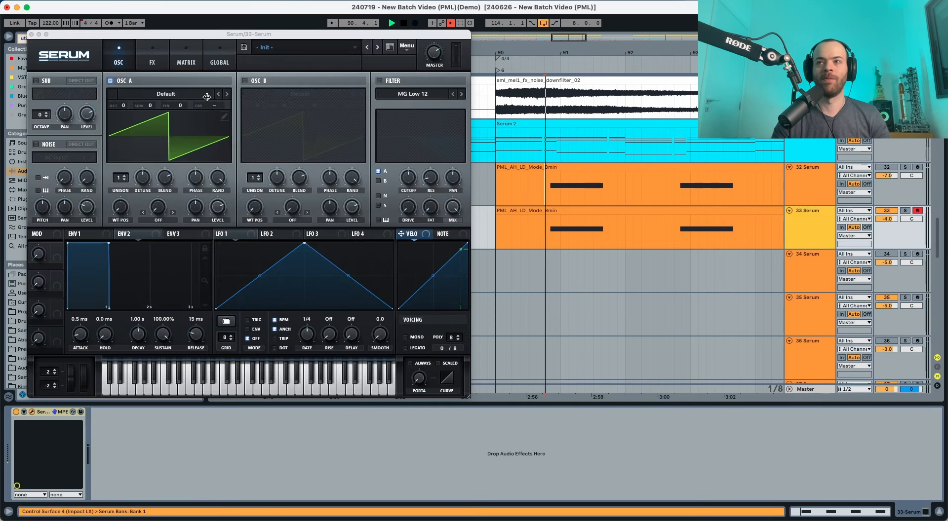
key(space)
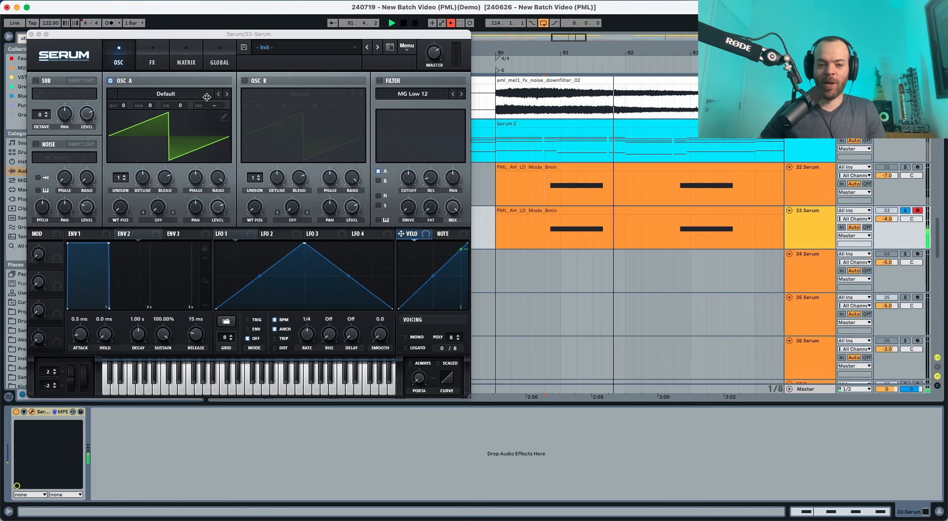
key(space)
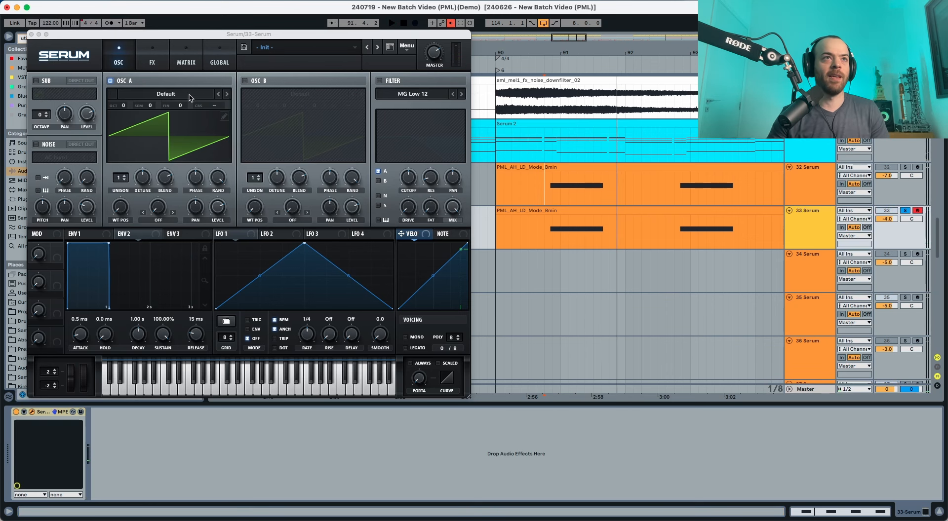
Step: Load the analog Basic_Mdc wavetable into oscillator A and audition it
click(189, 97)
mouse_move(222, 109)
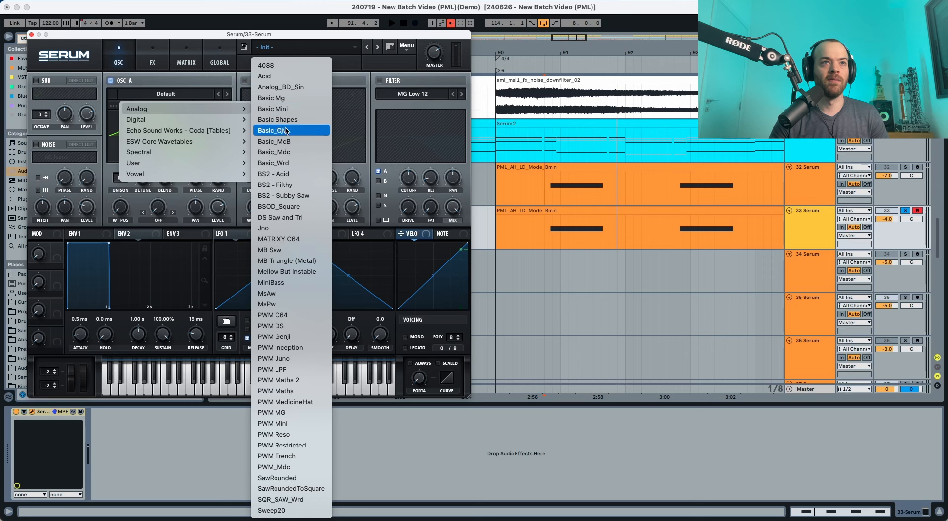
click(287, 153)
key(space)
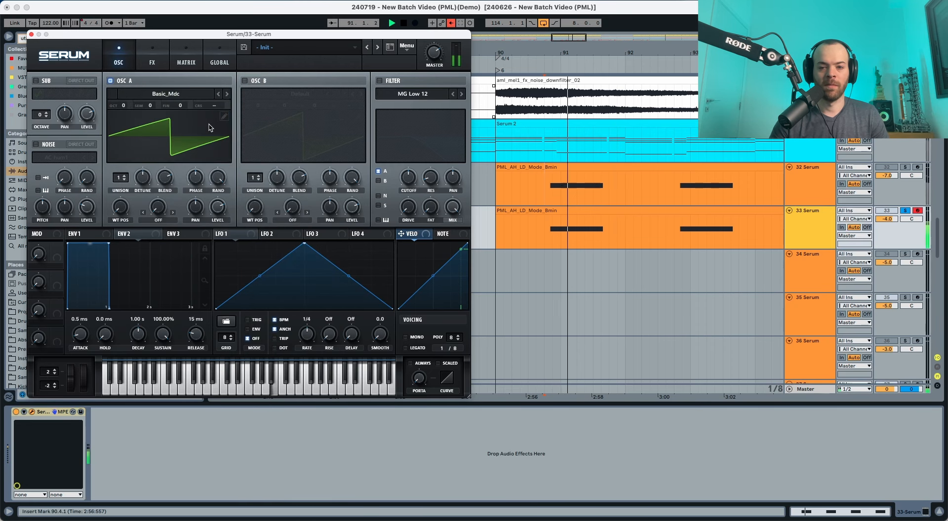
key(space)
Step: Set oscillator A's wavetable position to 239 while checking the sound
drag(123, 206, 140, 127)
key(space)
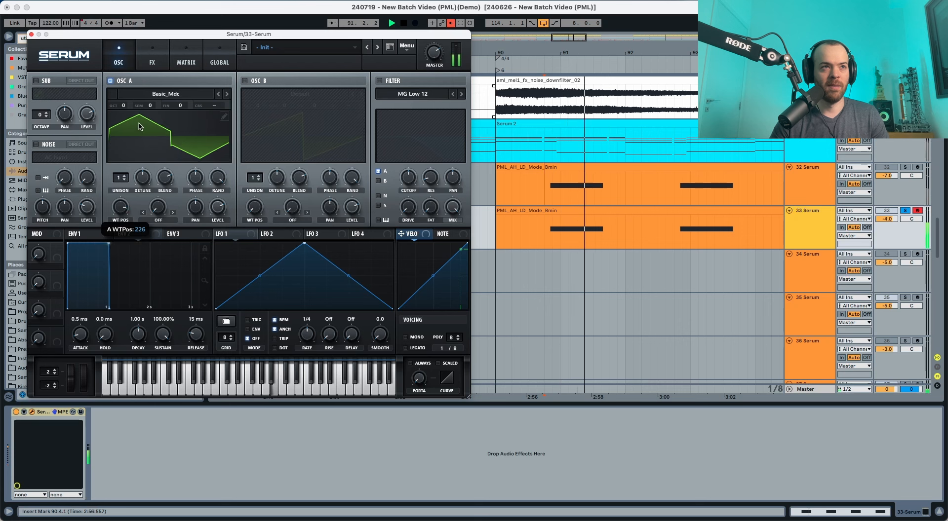
key(space)
drag(140, 126, 141, 122)
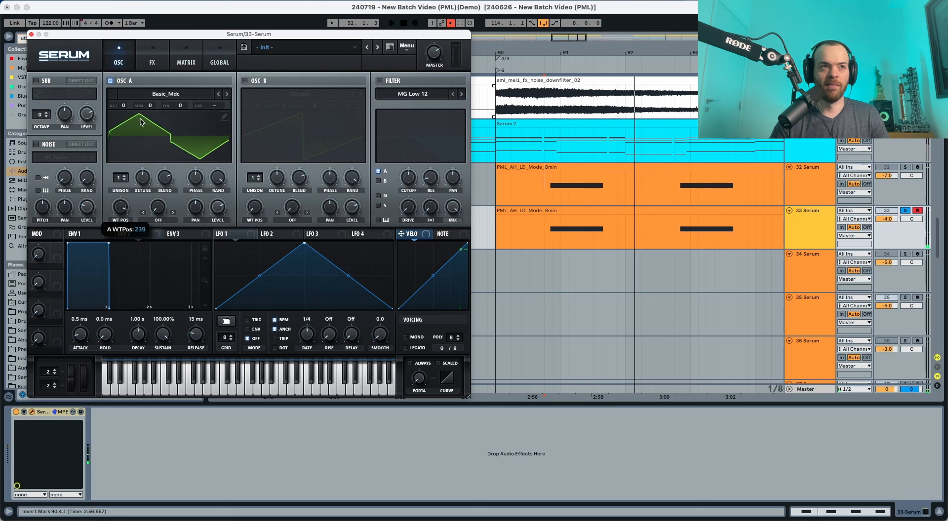
Step: Lower oscillator A's octave to -2 and audition the sound
mouse_move(125, 102)
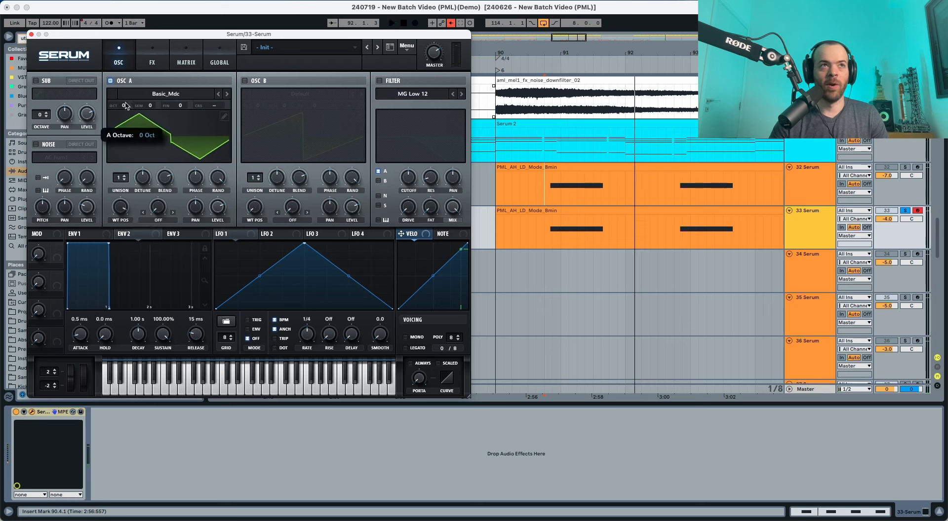
key(space)
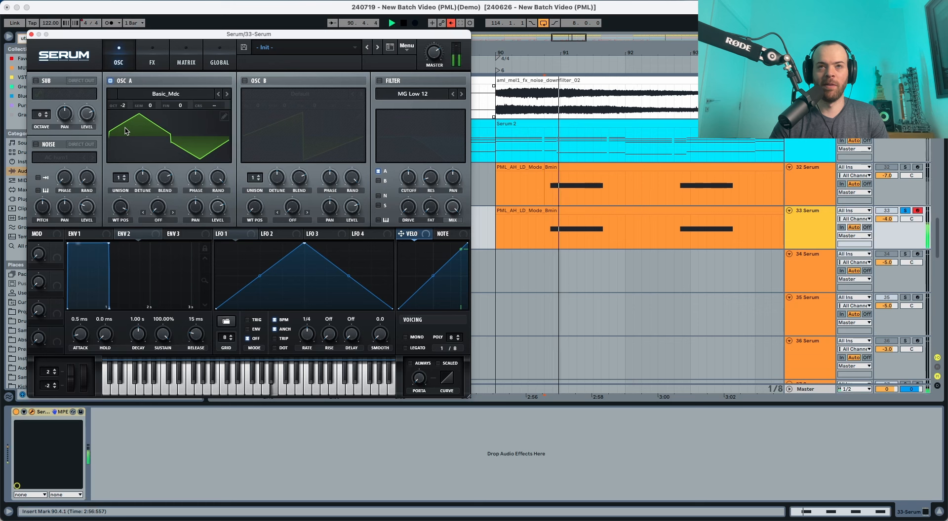
key(space)
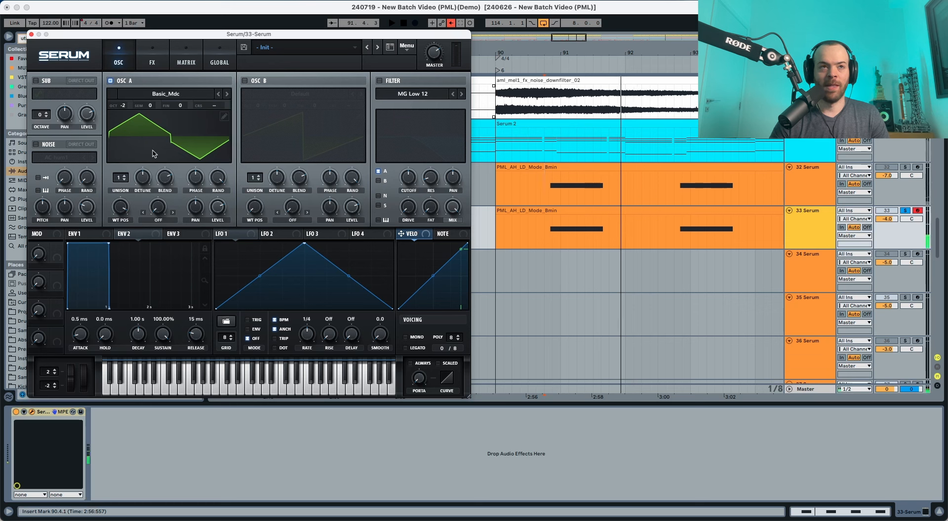
mouse_move(211, 211)
key(space)
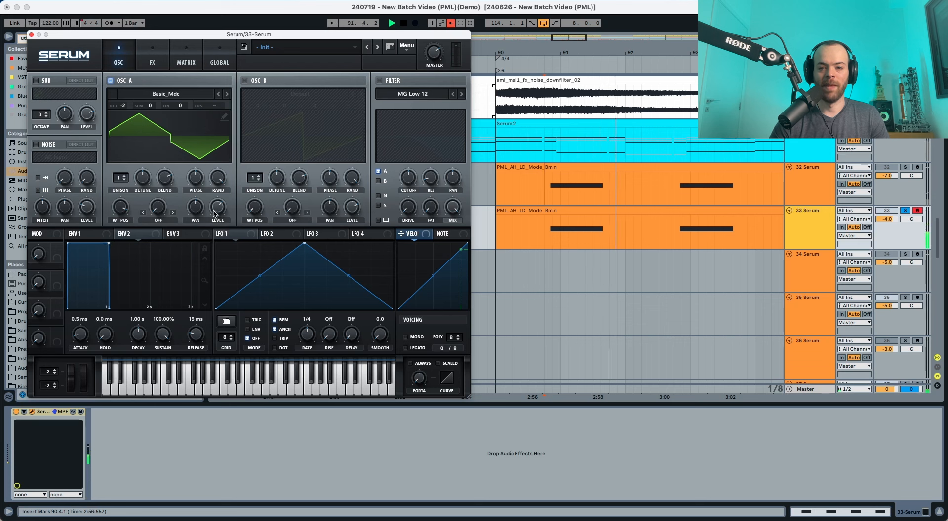
key(space)
Step: Enable oscillator B with the Default wavetable and lower its octave to -2
click(244, 81)
click(245, 81)
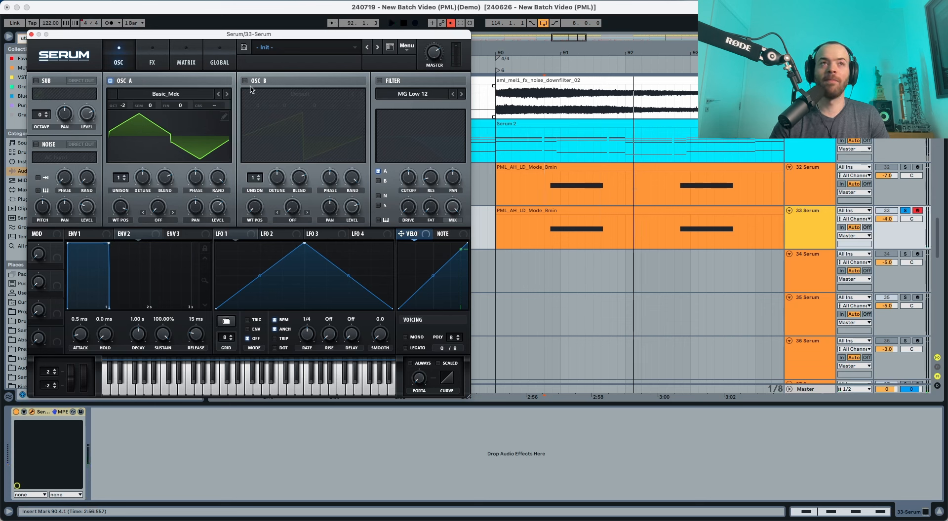
click(246, 81)
drag(256, 104, 257, 123)
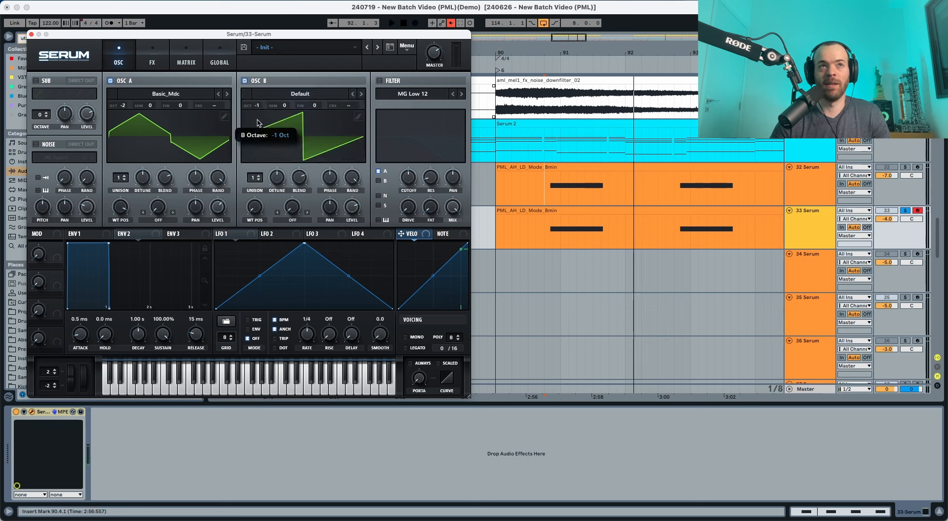
key(space)
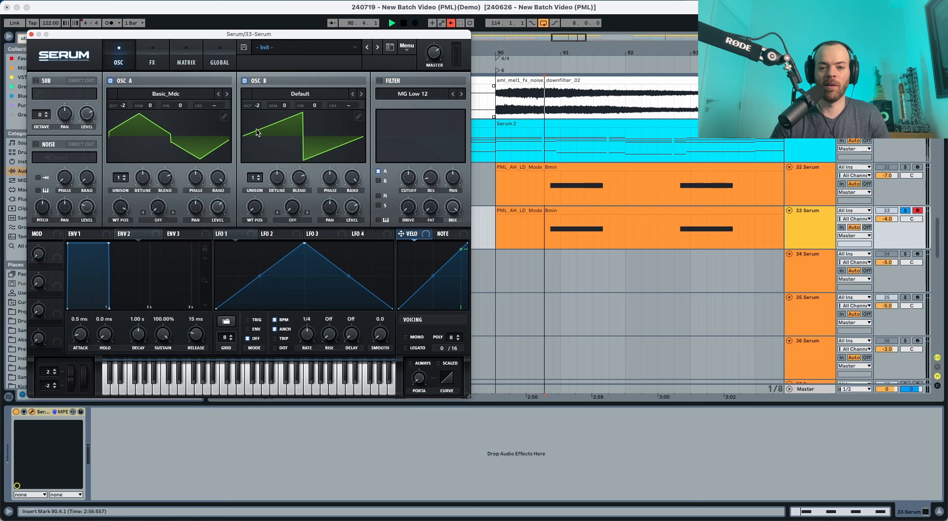
Step: Set oscillator B's unison to 3 voices and adjust its unison blend while listening
drag(255, 178, 276, 186)
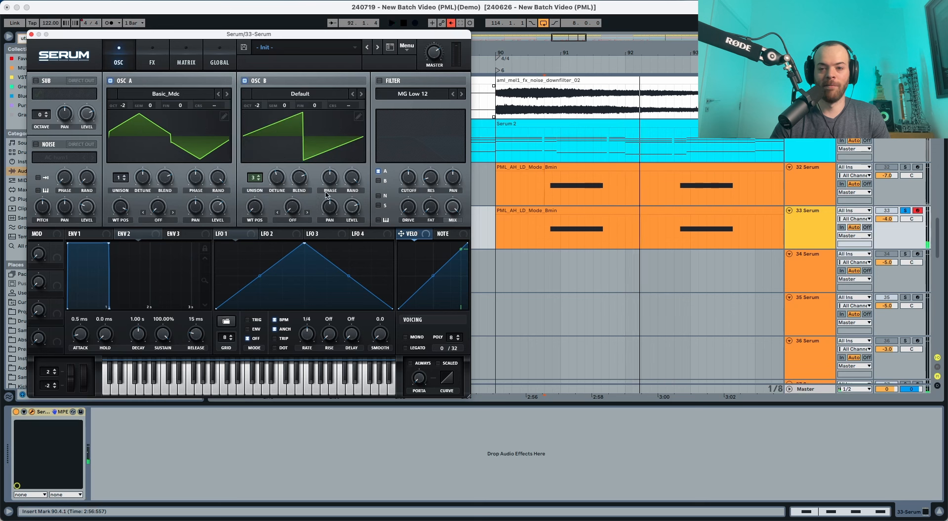
key(space)
key(space)
drag(299, 178, 348, 227)
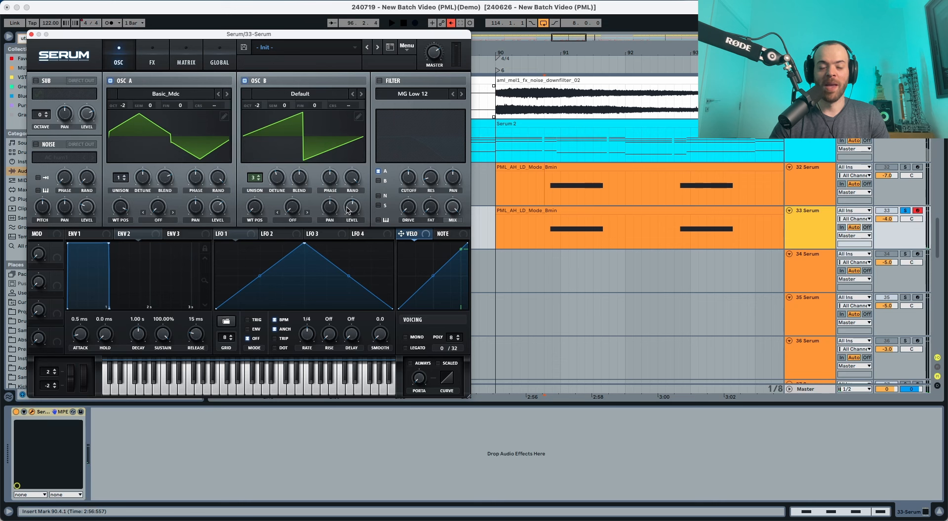
Step: Enable the noise oscillator with AC hum1 and raise its level to about 36% during playback
click(36, 144)
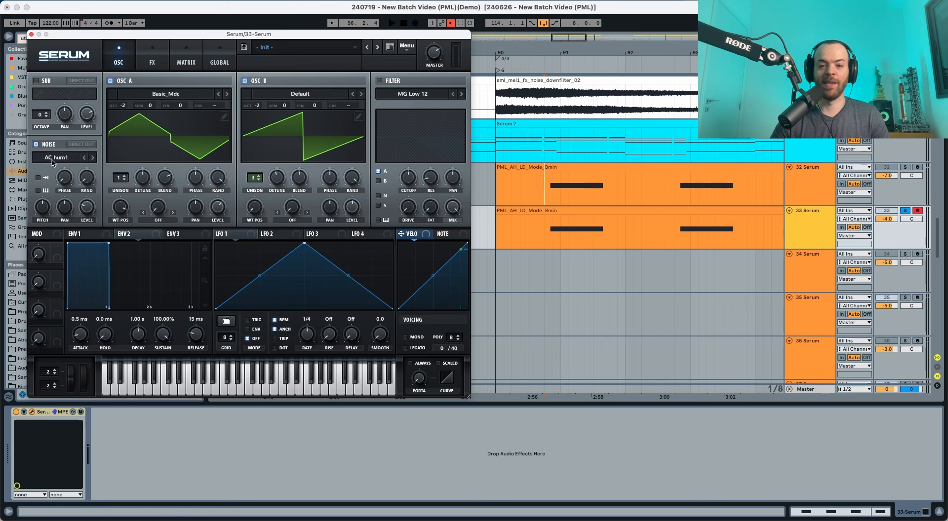
key(space)
mouse_move(85, 200)
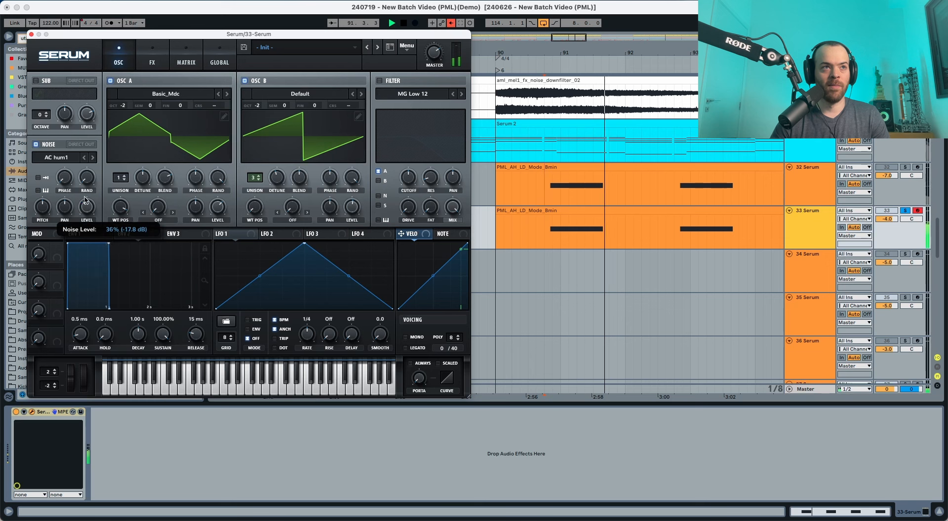
drag(84, 200, 87, 196)
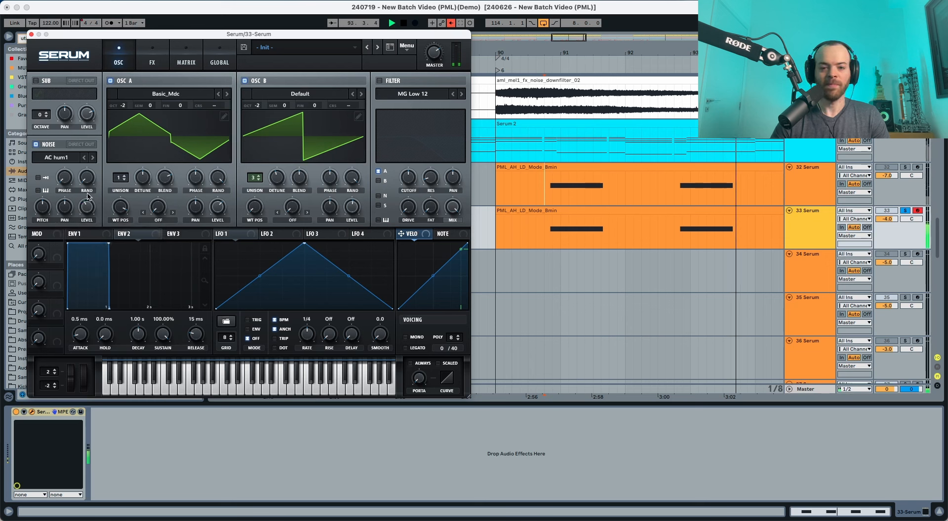
key(space)
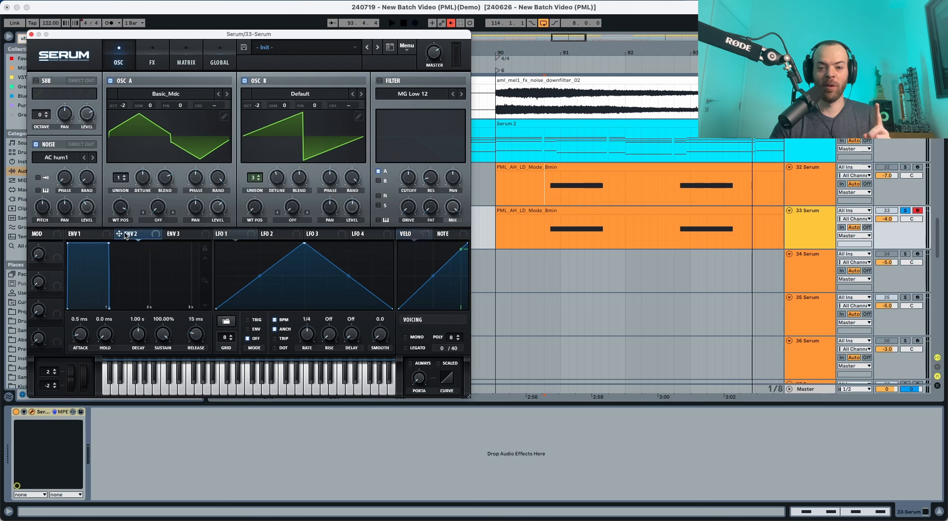
Step: Set Envelope 2's attack to 199 ms
drag(79, 337, 83, 312)
key(space)
key(space)
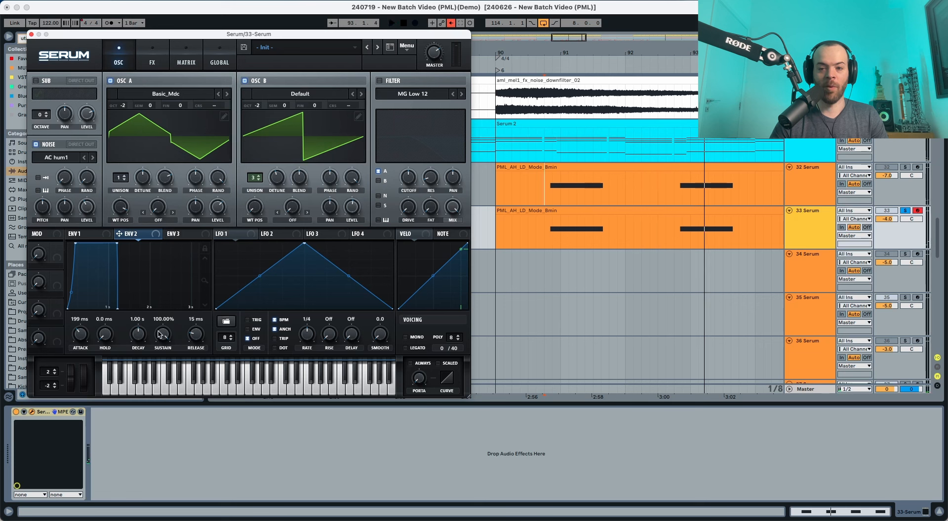
Step: Set Envelope 2's sustain to 0% and its decay to 220 ms
drag(160, 335, 157, 475)
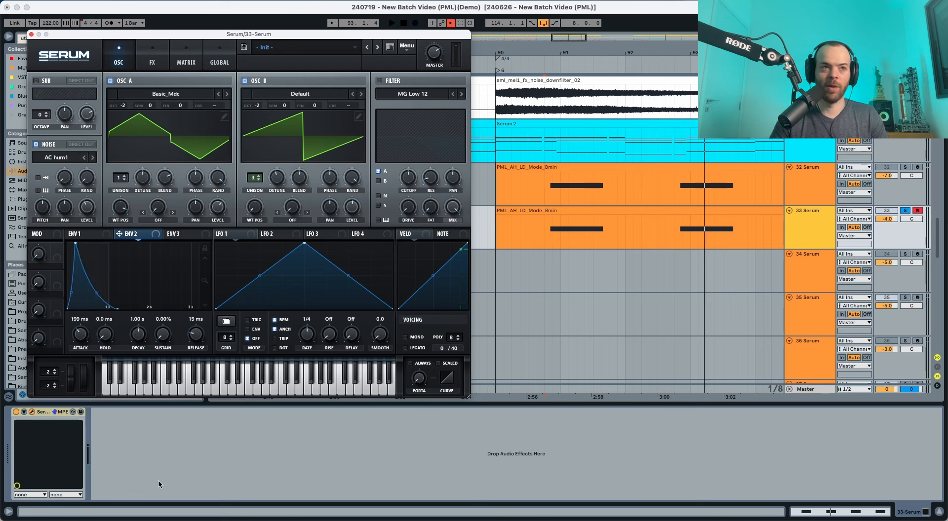
drag(138, 334, 137, 346)
key(space)
key(space)
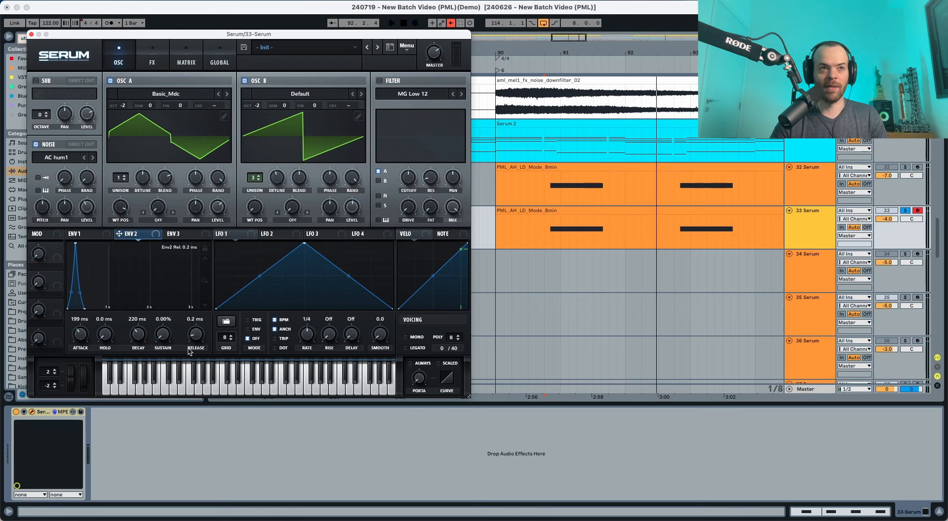
Step: Set Envelope 2's release to 0.1 ms and bend its decay curve inward
drag(189, 352, 189, 353)
key(space)
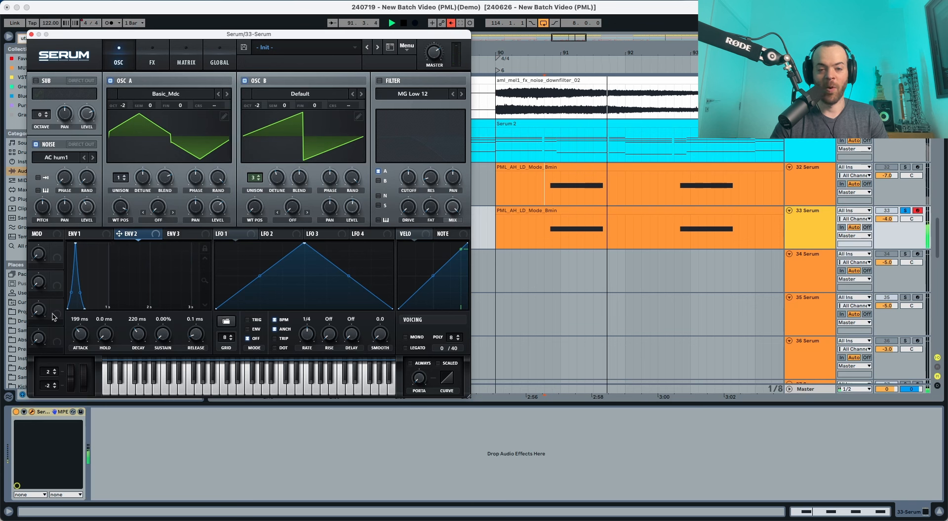
key(space)
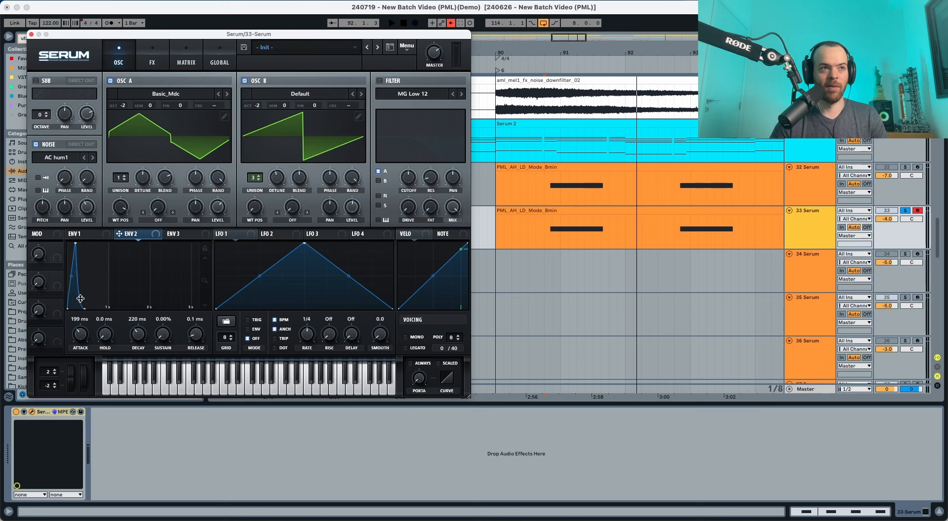
key(space)
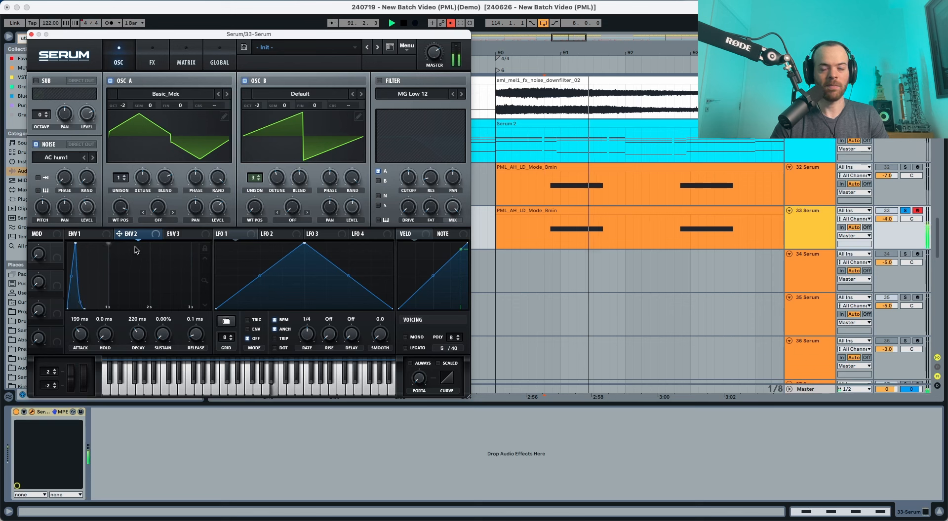
Step: Assign Envelope 2 to the semitone pitch of oscillators A and B, and audition the modulation
drag(134, 234, 148, 105)
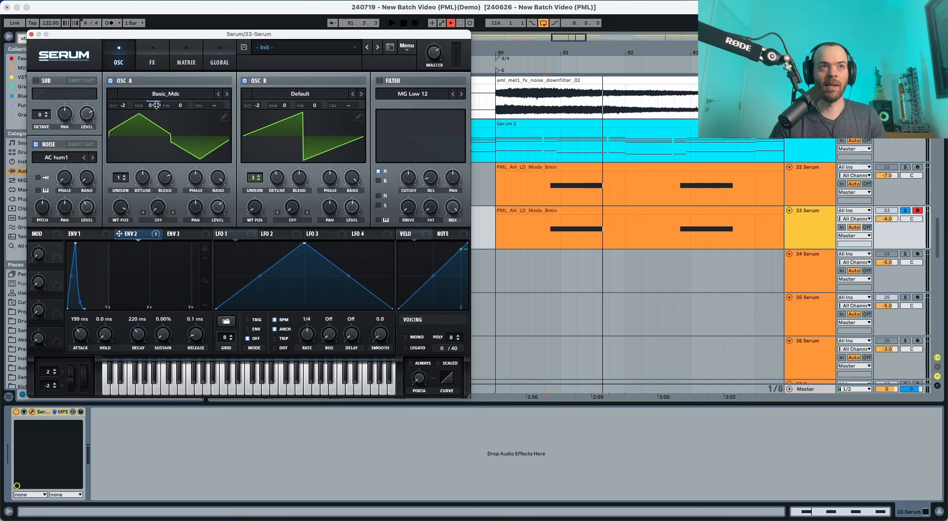
drag(146, 236, 283, 104)
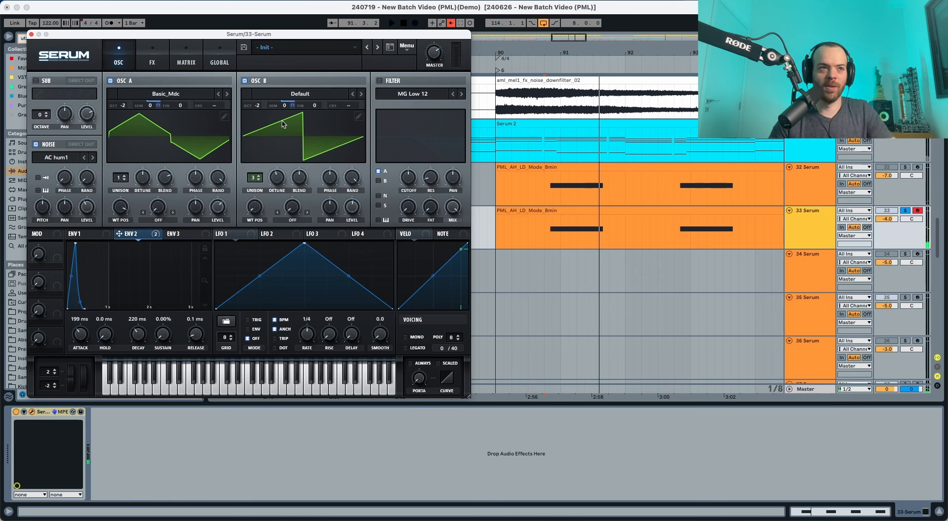
key(space)
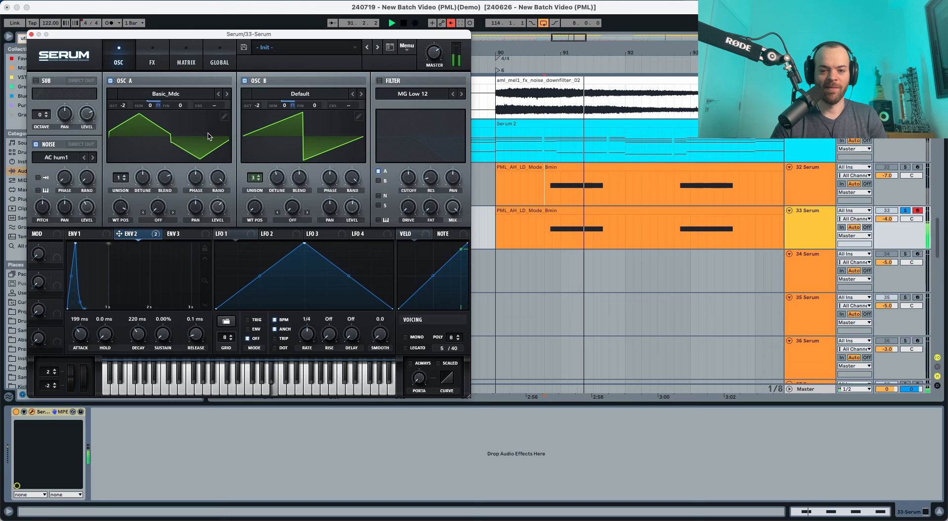
key(space)
Step: Route Envelope 2 to the global master tuning (Mast.Tun) with a small positive amount and audition the pitch movement
click(152, 62)
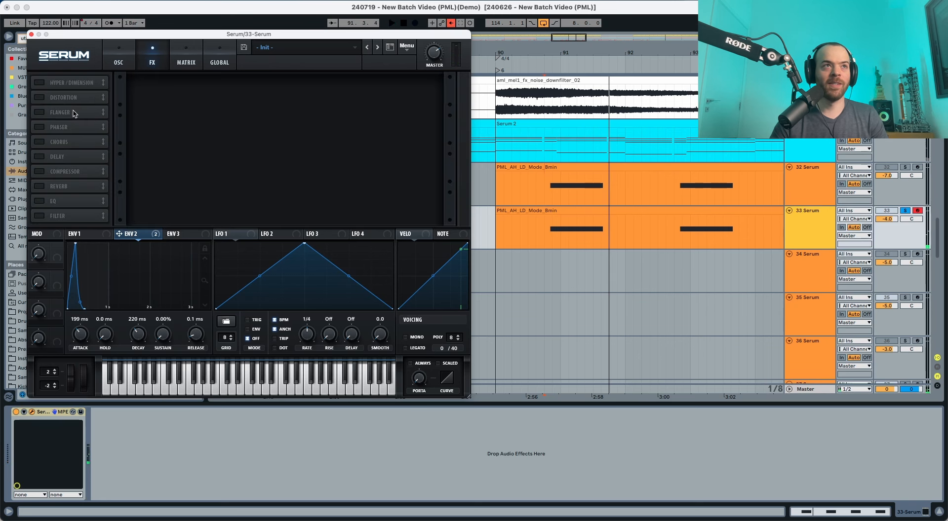
click(177, 61)
click(54, 127)
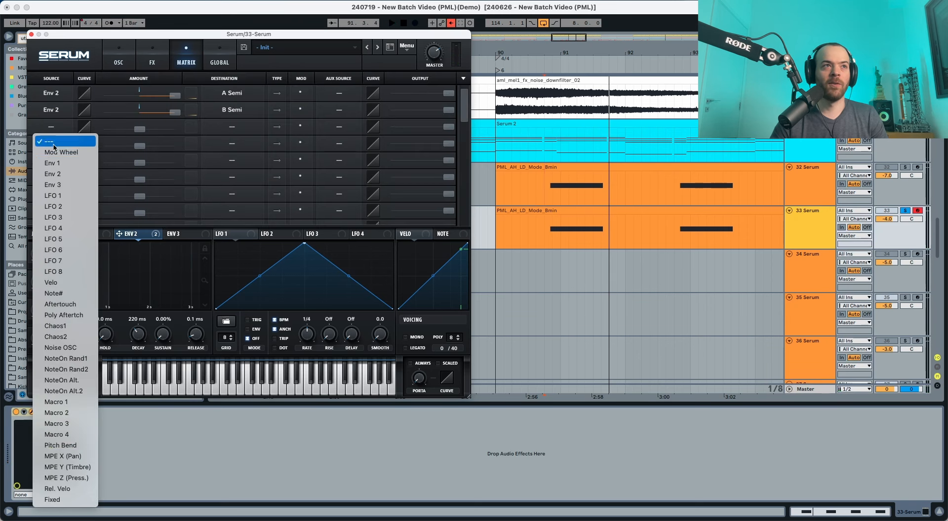
click(59, 174)
click(226, 126)
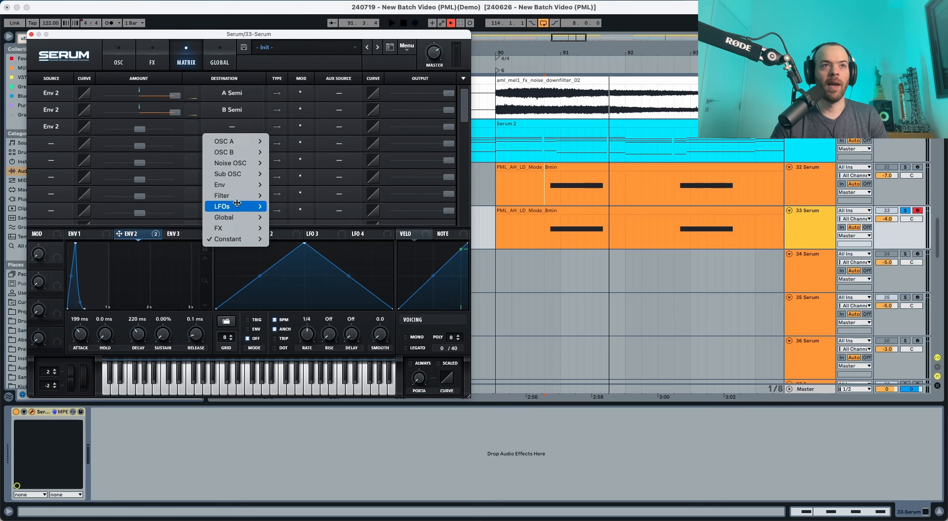
mouse_move(242, 218)
click(170, 143)
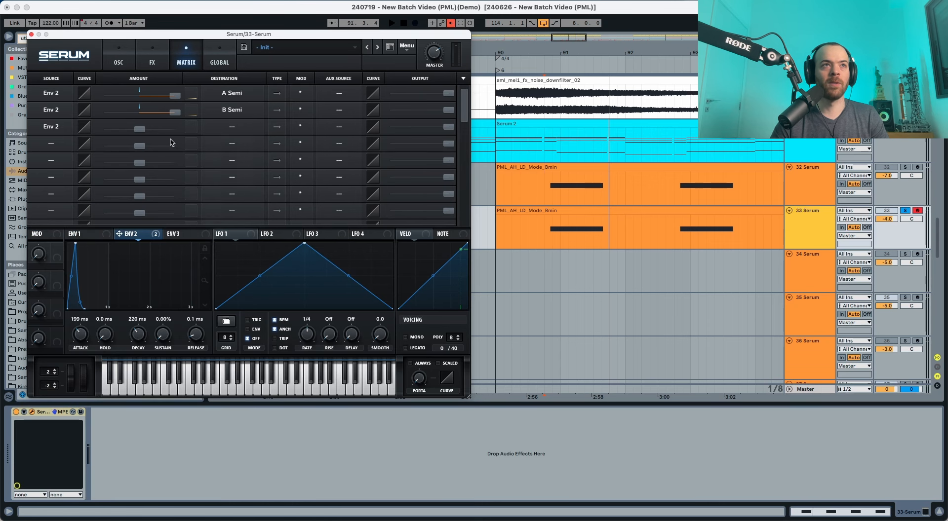
drag(144, 131, 143, 129)
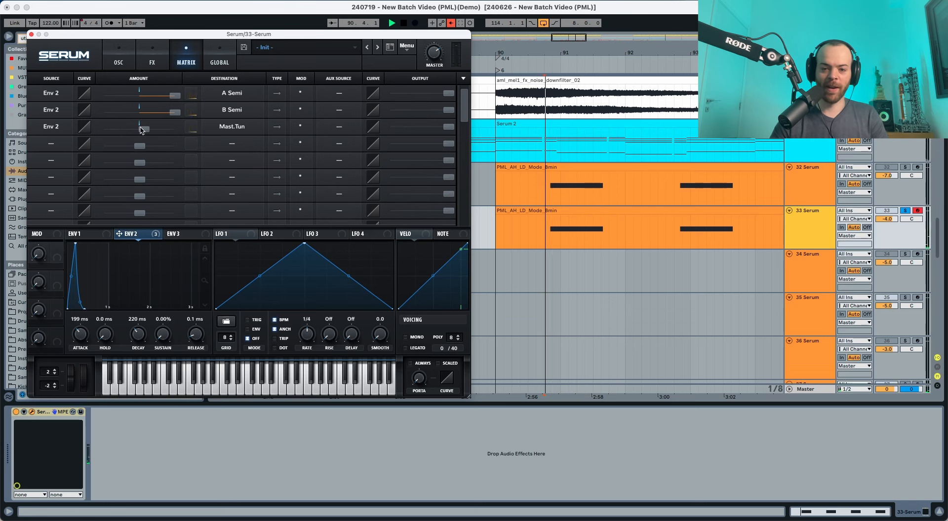
click(115, 63)
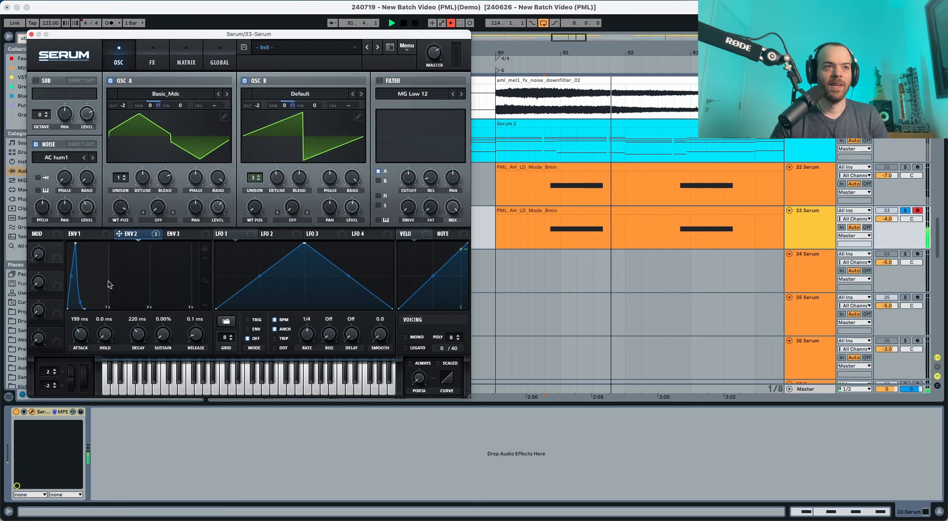
key(space)
Step: Set Envelope 1's sustain to -∞ dB and its release to 1.13 s
click(81, 234)
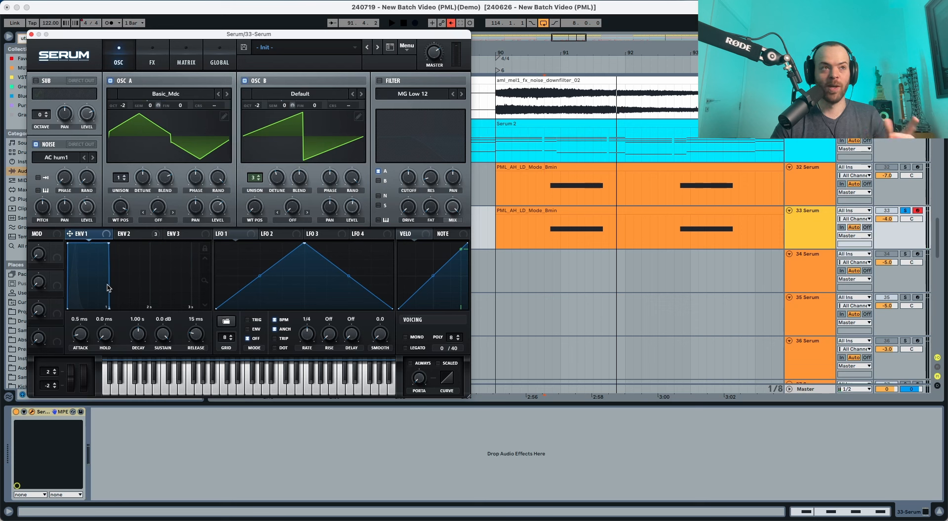
drag(165, 339, 169, 507)
key(space)
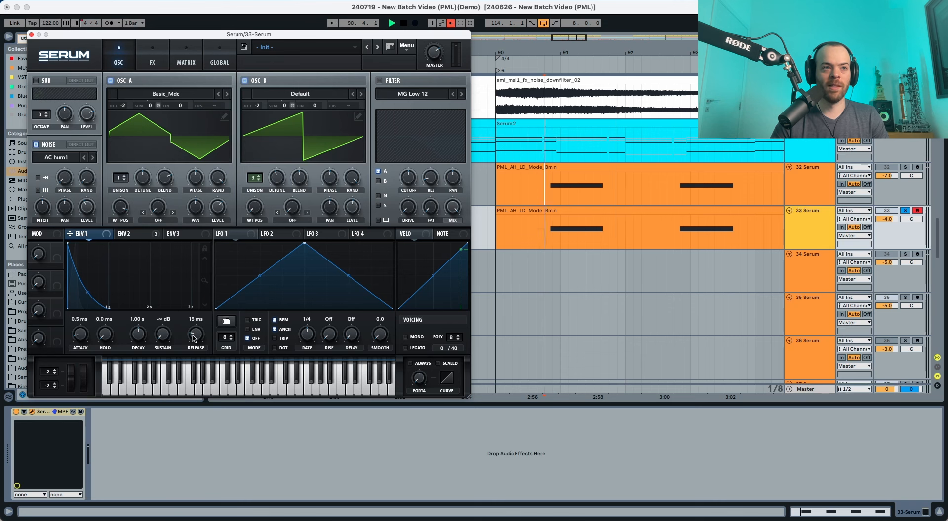
drag(196, 336, 204, 316)
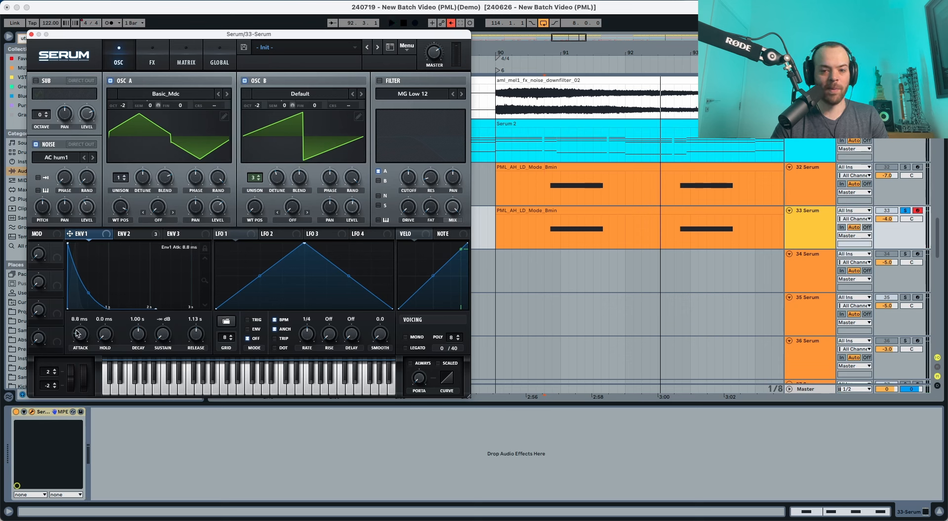
Step: Set Envelope 1's attack to 80 ms and bend its decay curve inward
drag(77, 333, 82, 326)
key(space)
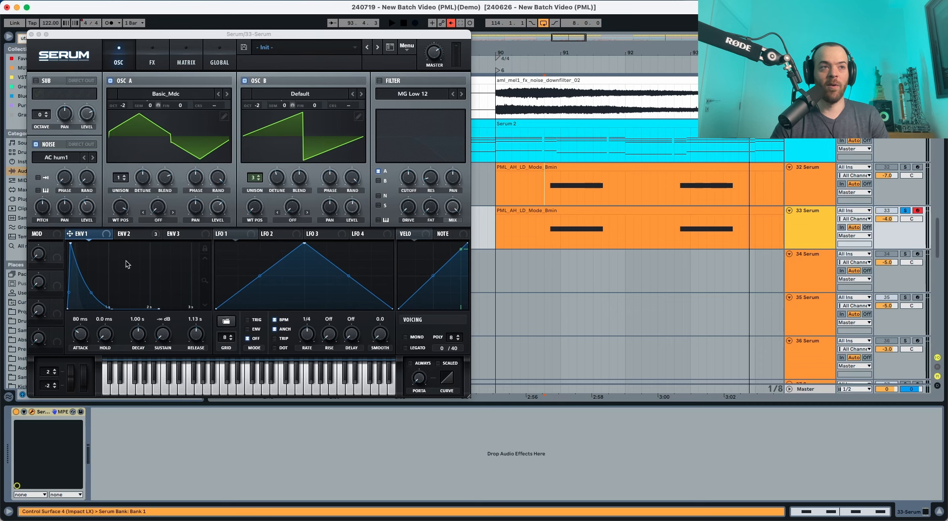
drag(91, 294, 91, 298)
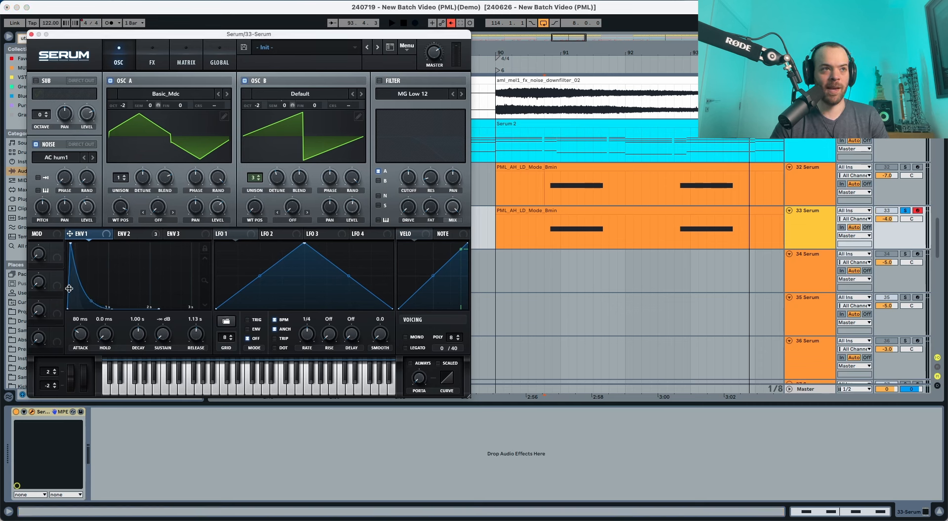
key(space)
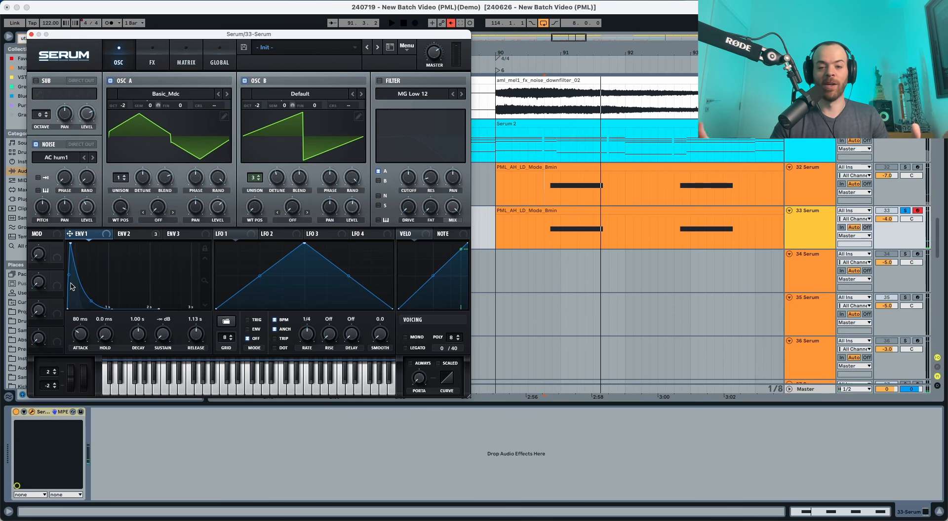
Step: Enable an MG Low 18 filter for oscillators A and B, the noise and the sub, with the cutoff at about 772 Hz
click(379, 81)
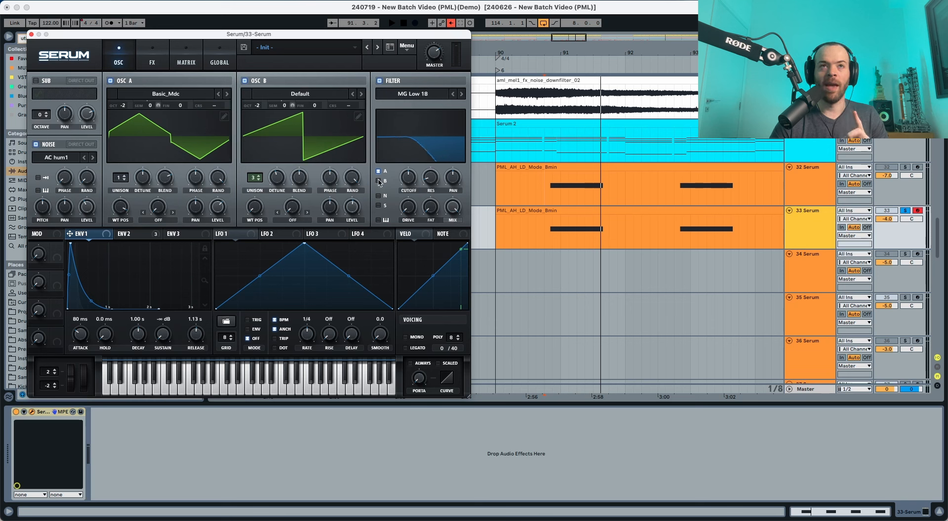
click(379, 205)
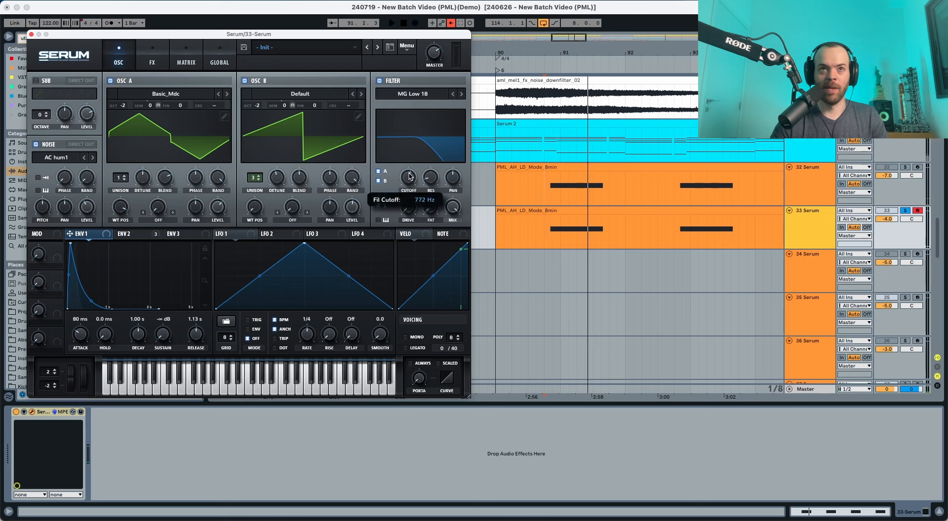
key(space)
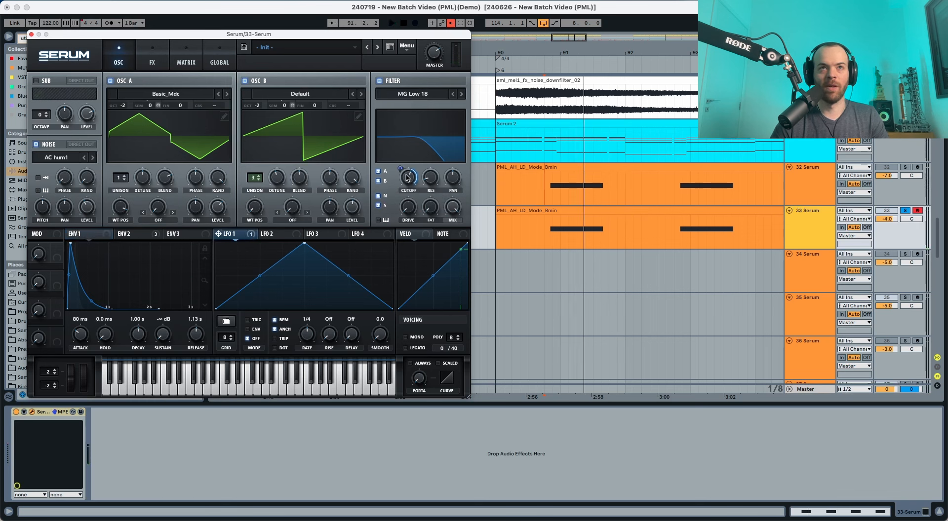
Step: Modulate the filter cutoff with LFO 1 at an amount of 12 and set the LFO's rate to 1/32
mouse_move(403, 170)
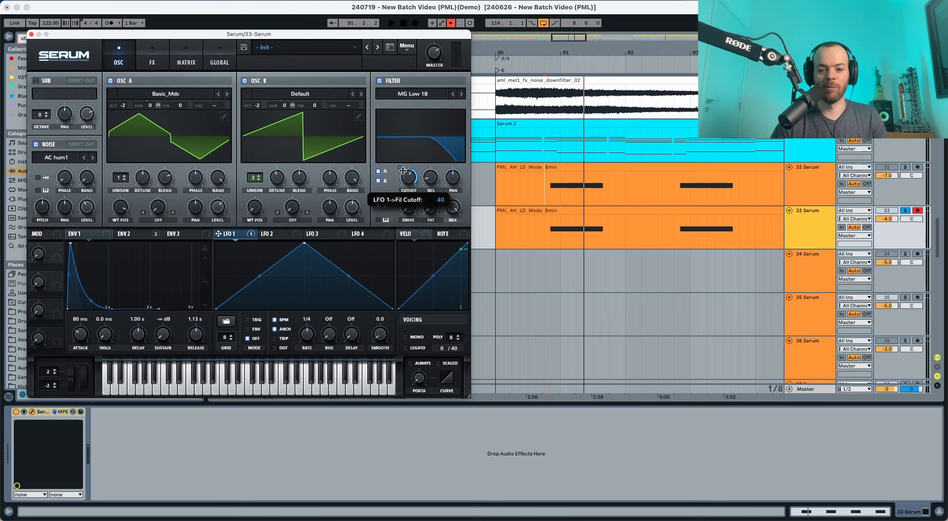
drag(402, 177, 402, 187)
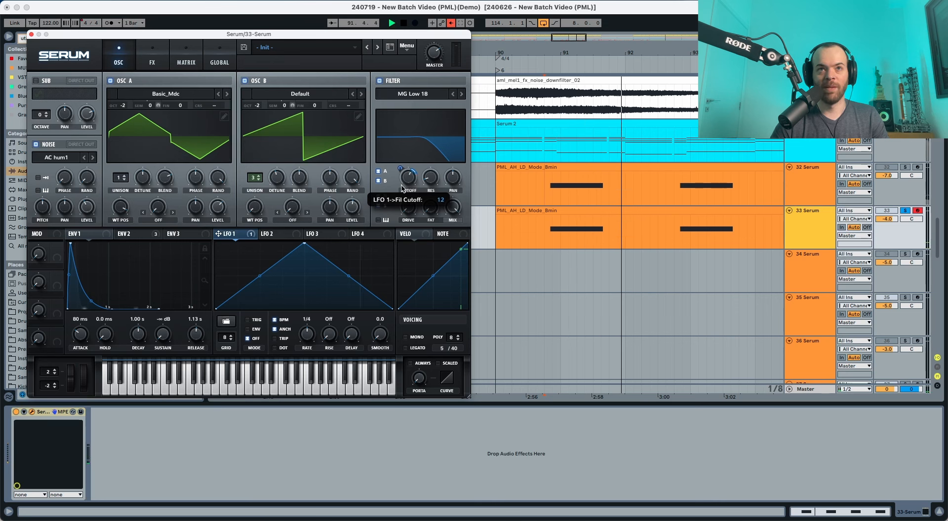
drag(305, 335, 312, 320)
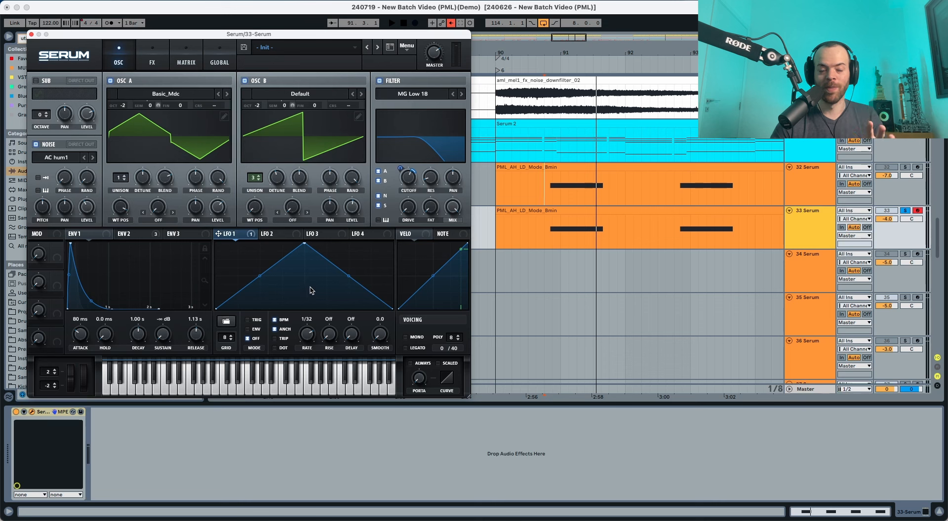
Step: Assign Envelope 2 to the filter cutoff, reduce the modulation amount, and audition the sound
click(129, 234)
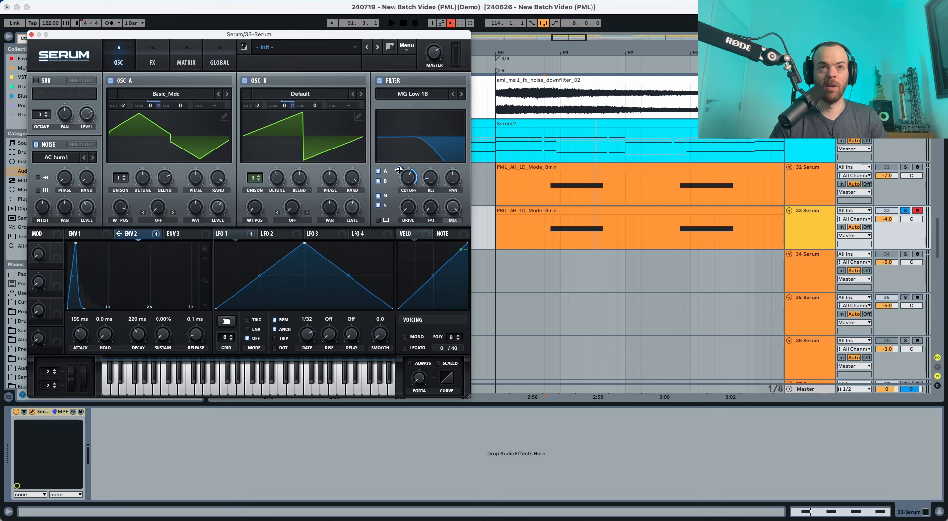
drag(400, 171, 400, 173)
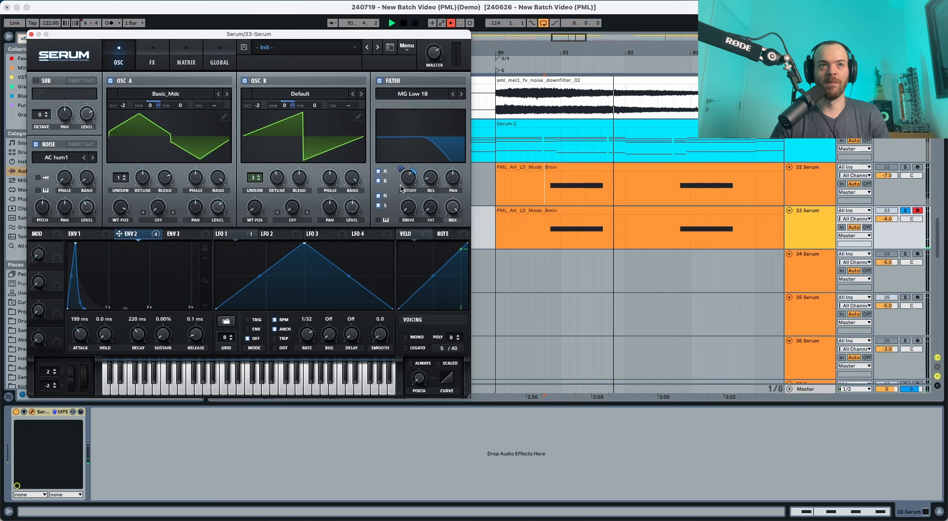
key(space)
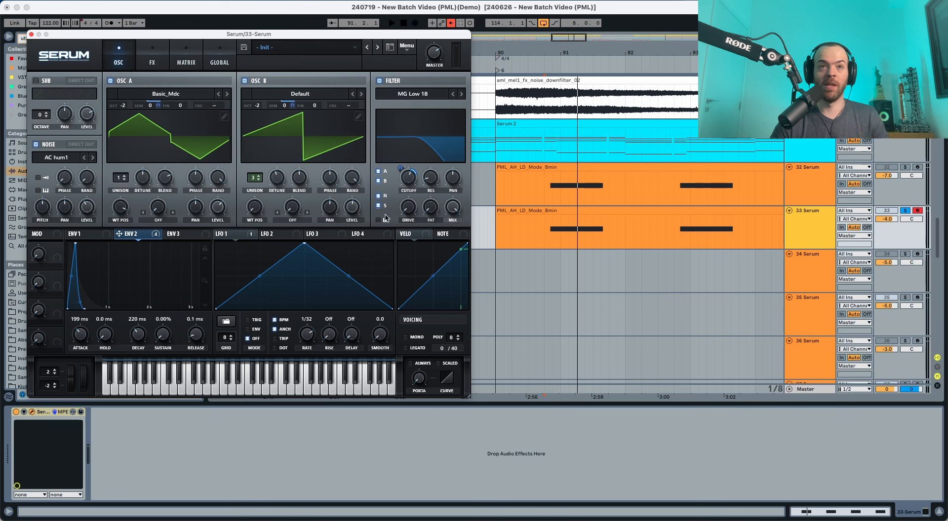
key(space)
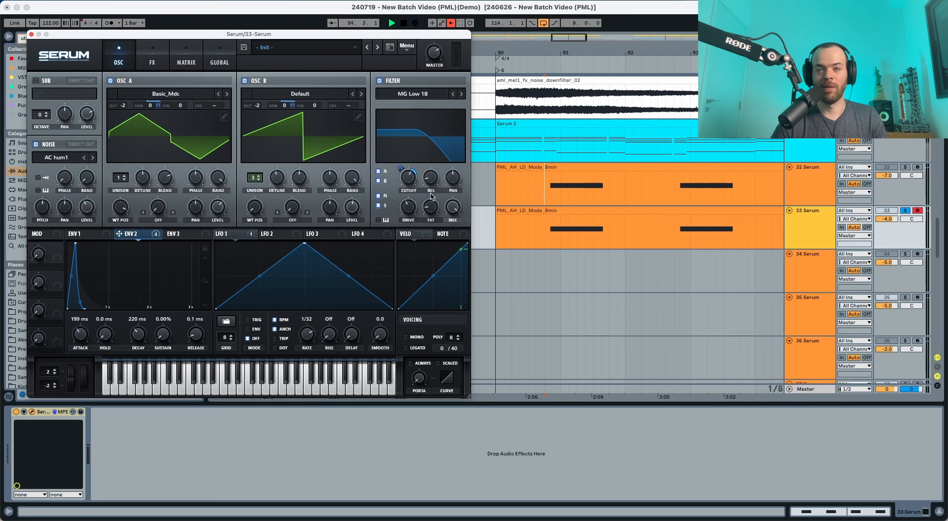
Step: Enable Distortion and reorder the effects chain to start with Distortion, EQ, Chorus, Delay and Reverb
click(153, 62)
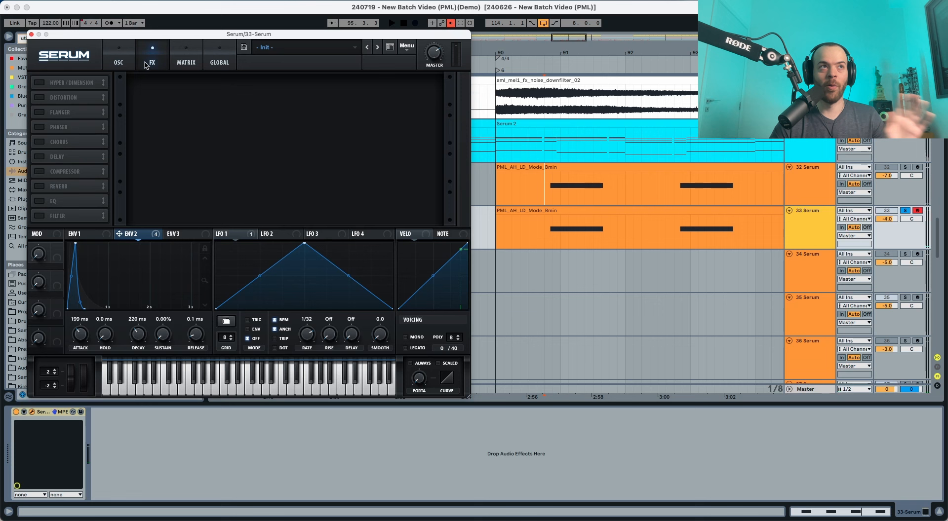
click(43, 99)
drag(66, 100, 69, 83)
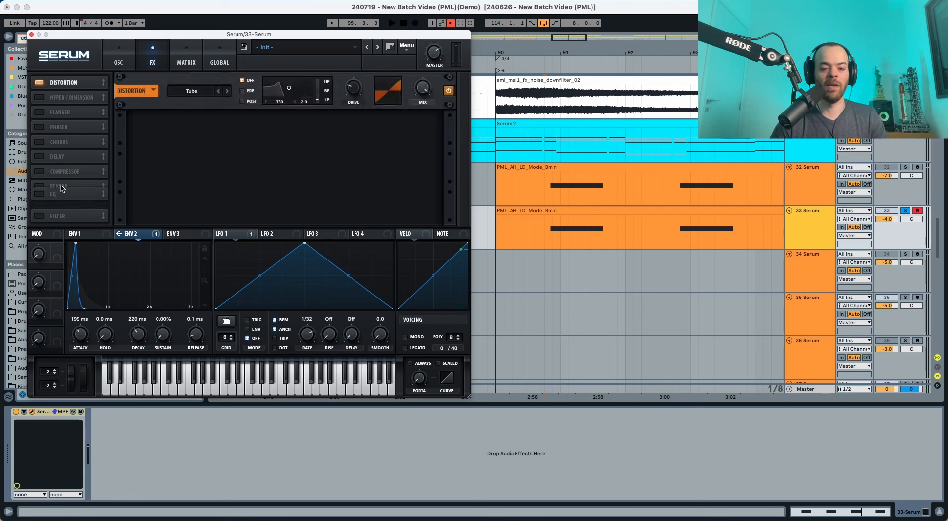
drag(62, 189, 63, 100)
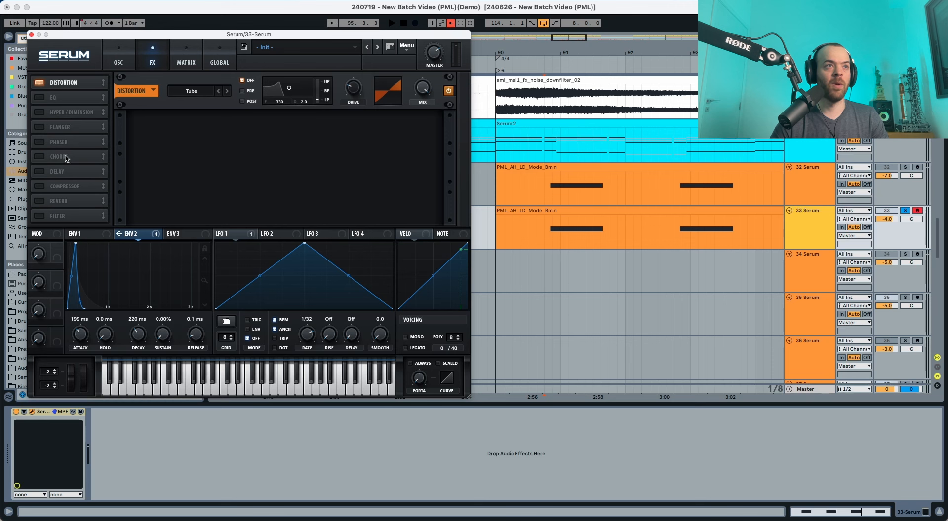
drag(66, 158, 71, 108)
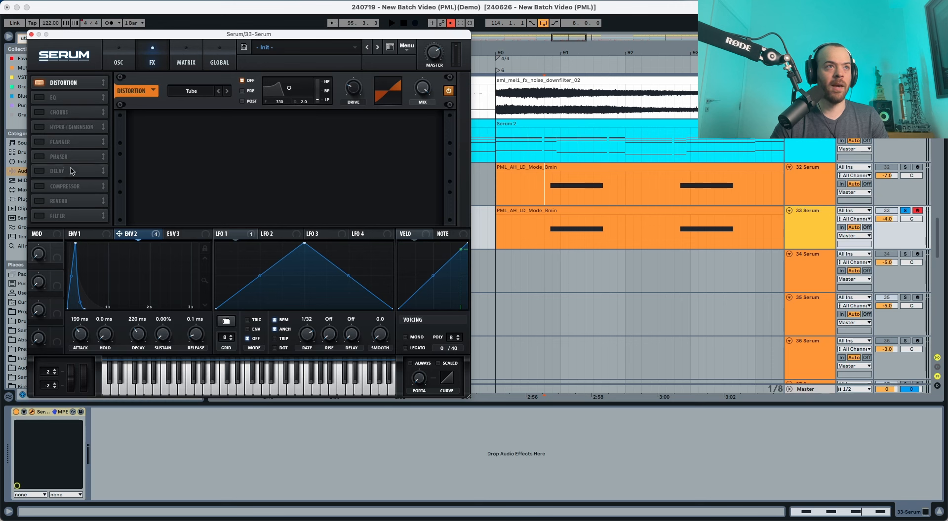
drag(71, 171, 70, 118)
drag(68, 197, 76, 136)
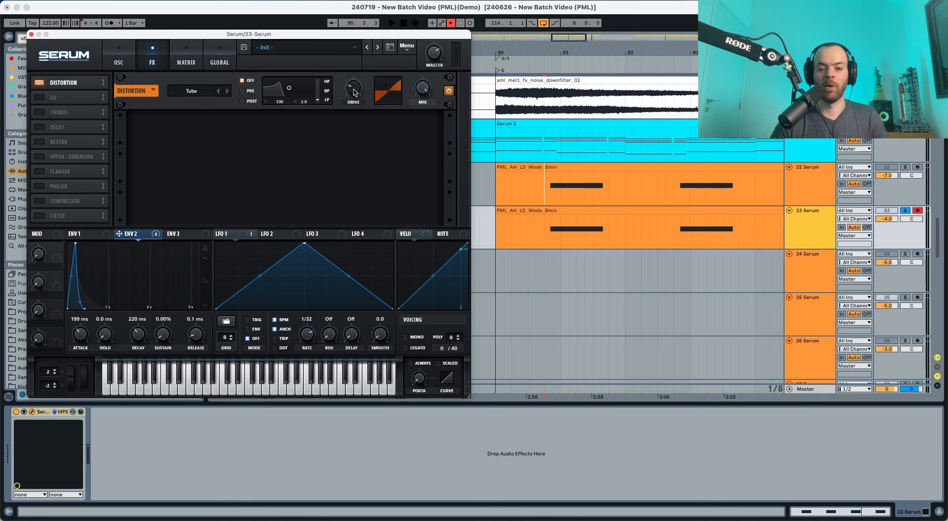
Step: Set the Tube distortion's drive to 55% and lower its mix during playback
key(space)
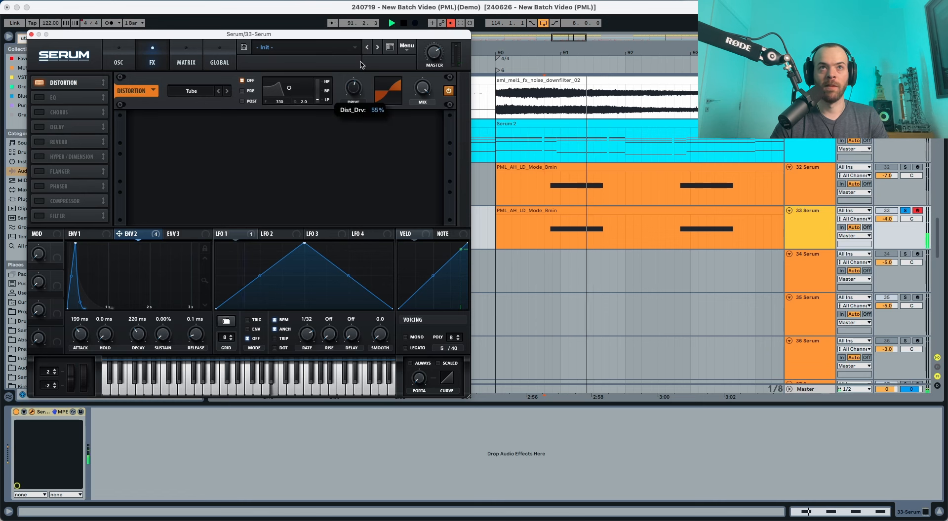
drag(353, 91, 362, 64)
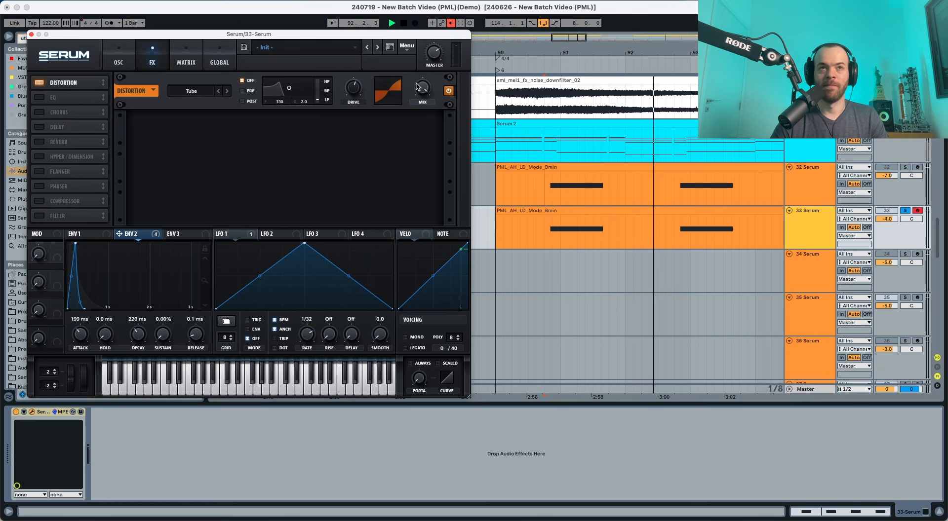
drag(420, 88, 414, 144)
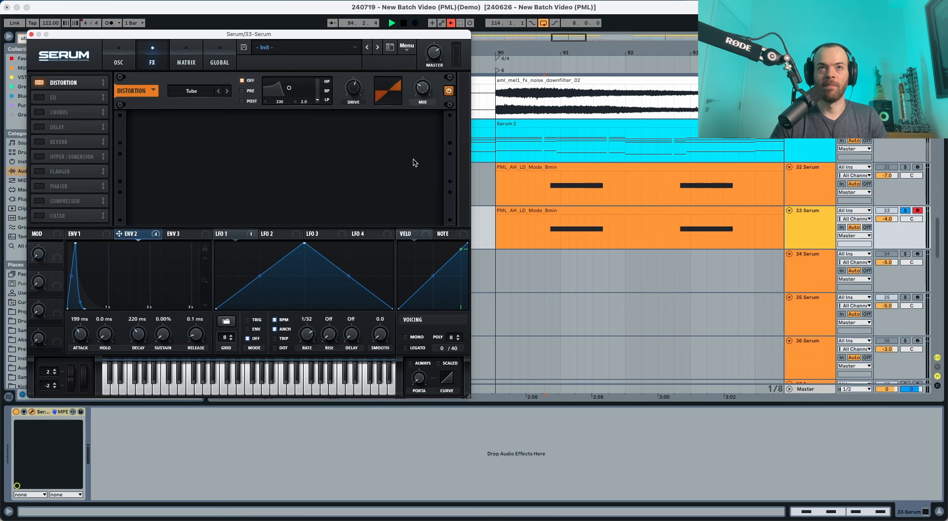
Step: Enable the EQ, switch its low band to a low cut, and adjust that band's frequency and set its Q to 45%
click(42, 98)
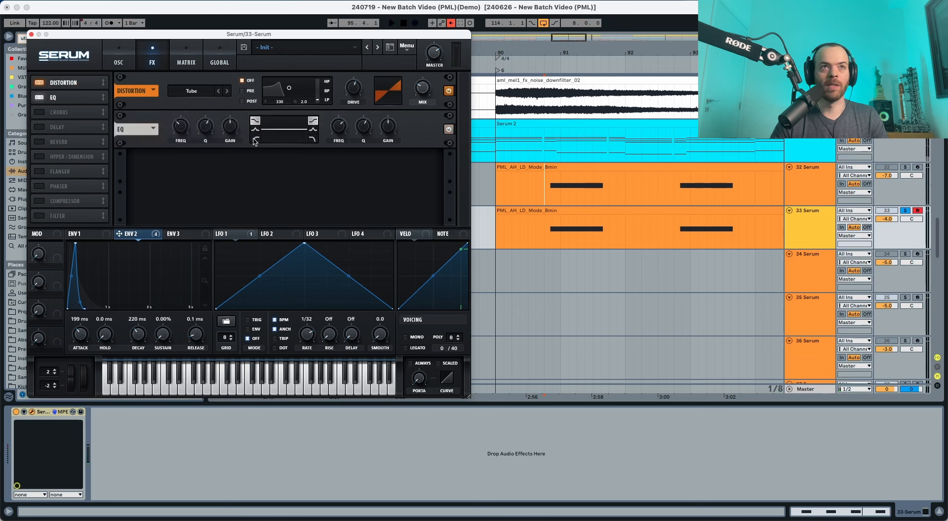
click(254, 141)
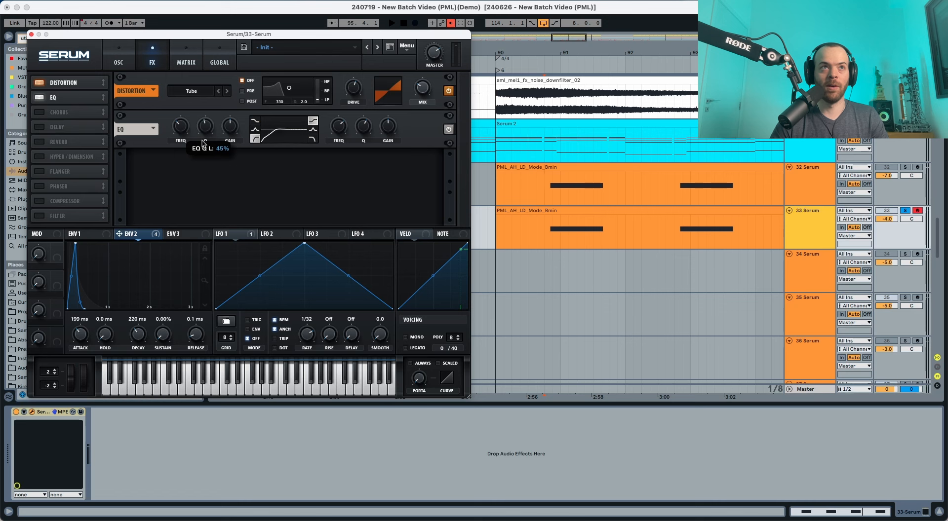
drag(183, 134, 180, 129)
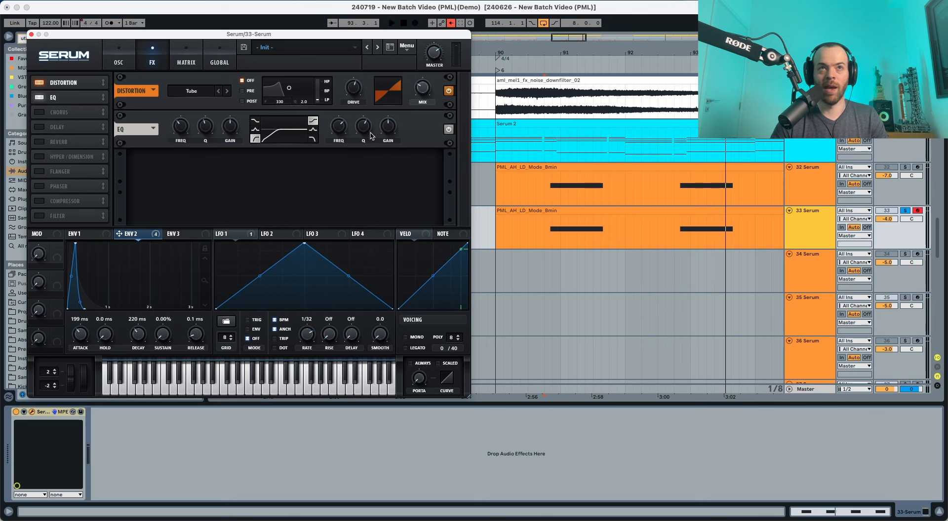
Step: Raise the EQ's high-band gain to 1.2 dB during playback
mouse_move(381, 131)
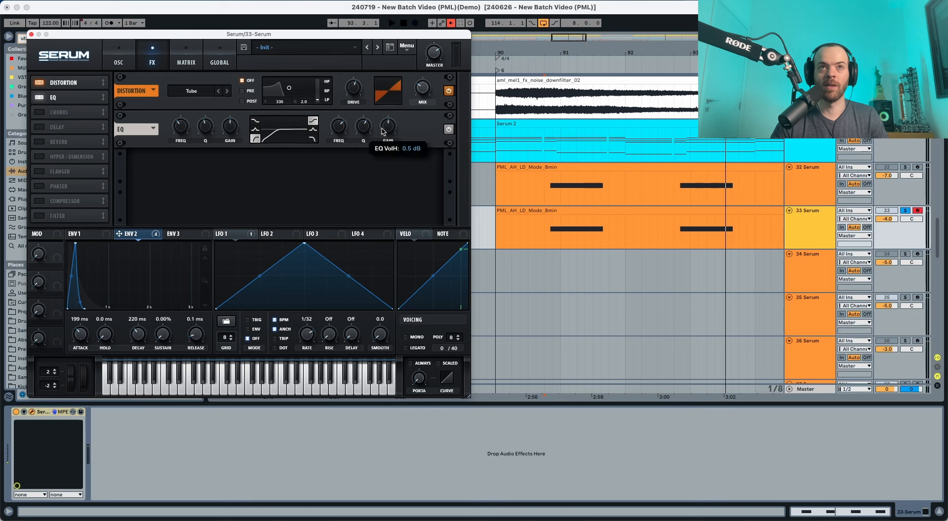
key(space)
scroll(384, 130, down, 2)
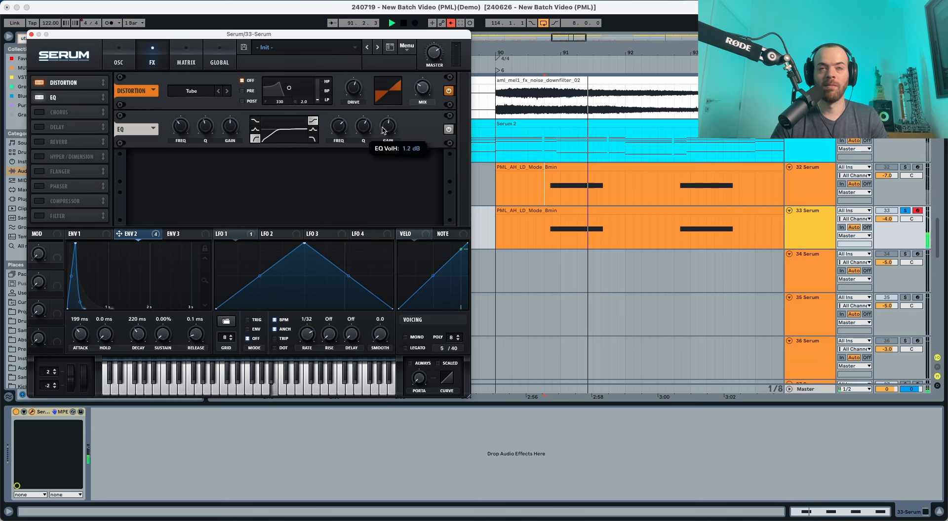
Step: Enable the Chorus effect and lower its mix, auditioning the lead with playback before and after the change
key(space)
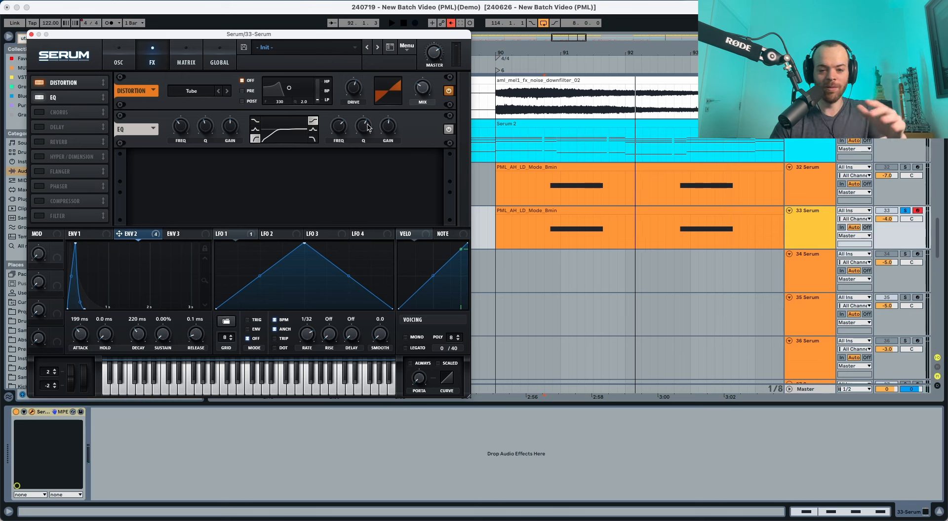
click(39, 112)
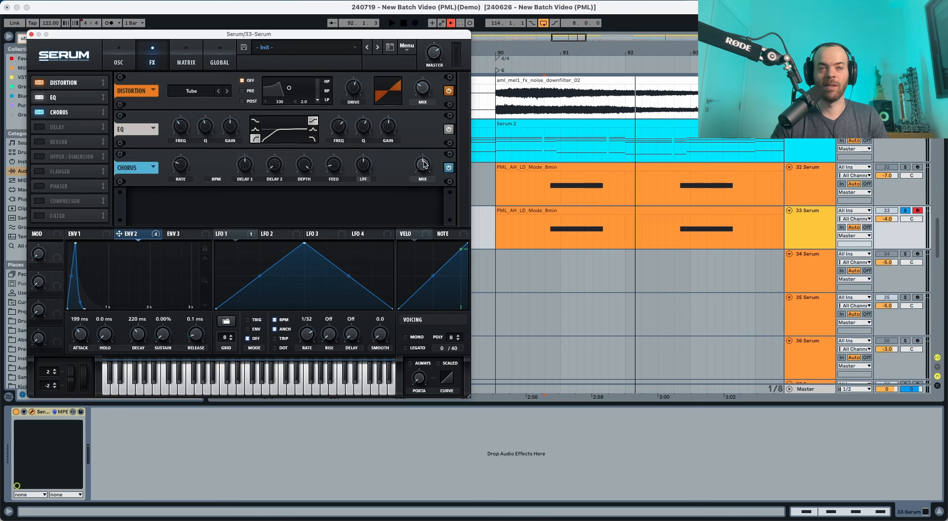
key(space)
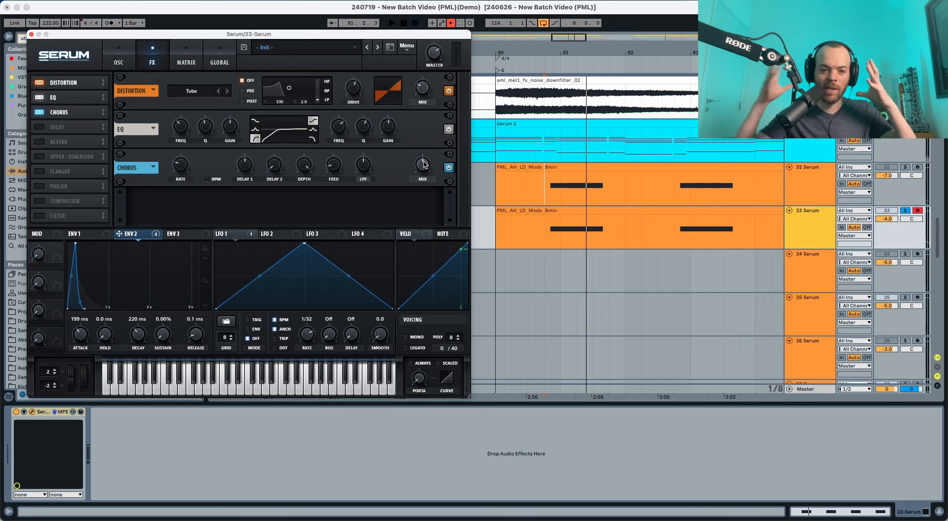
double_click(425, 165)
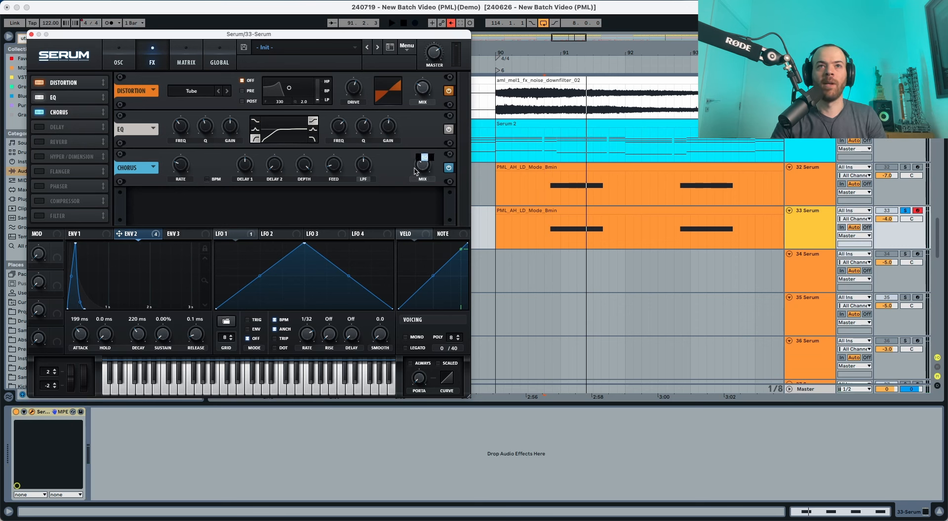
drag(420, 166, 420, 176)
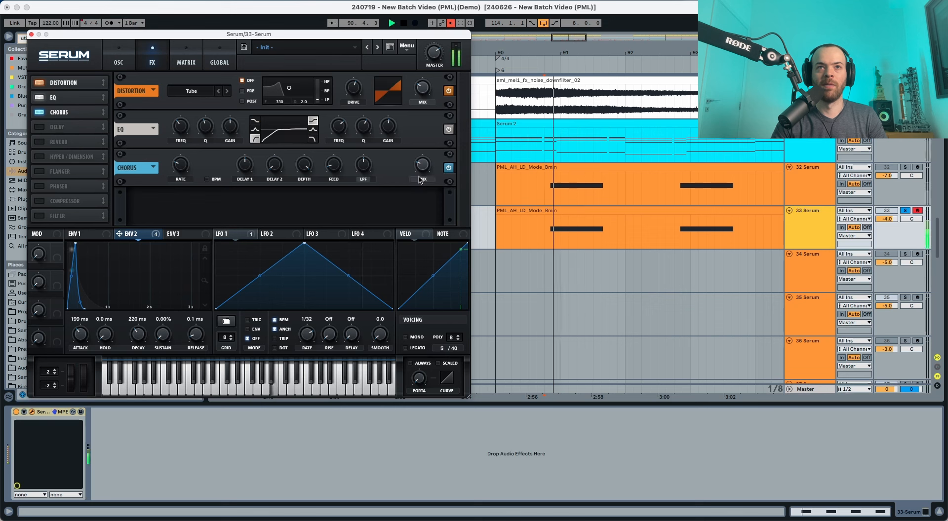
key(space)
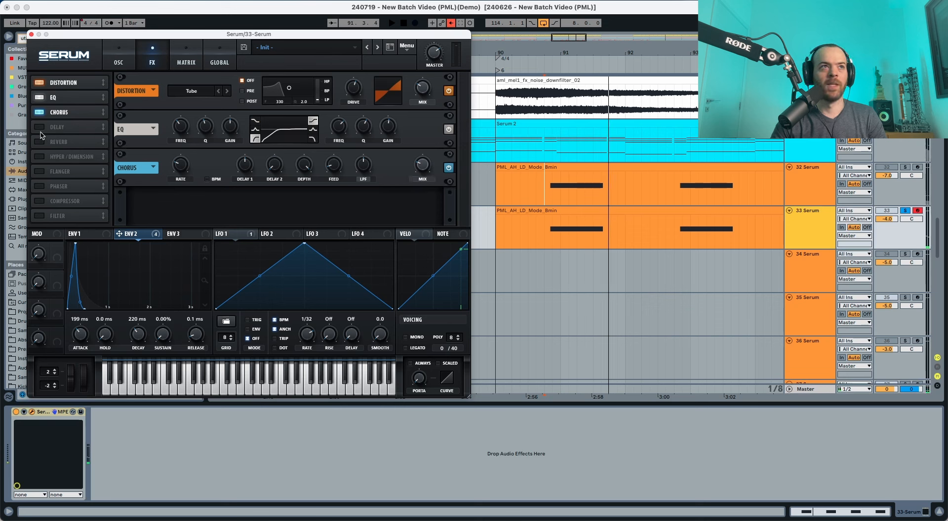
Step: Enable the Delay effect and set its feedback to 30% during playback
click(43, 127)
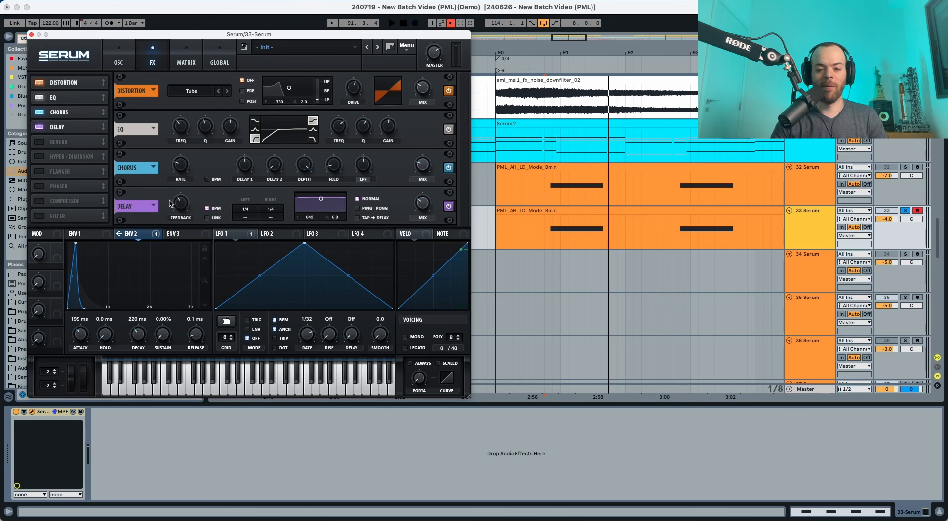
mouse_move(169, 207)
key(space)
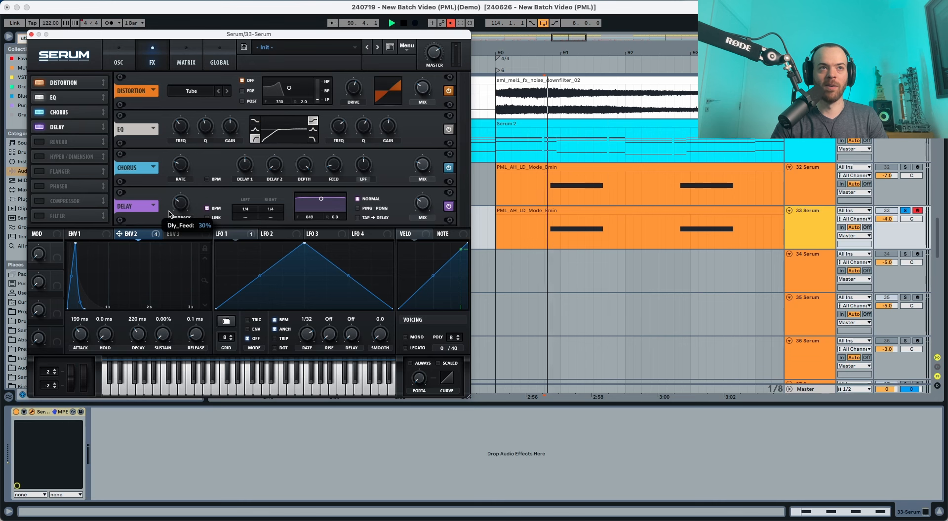
key(space)
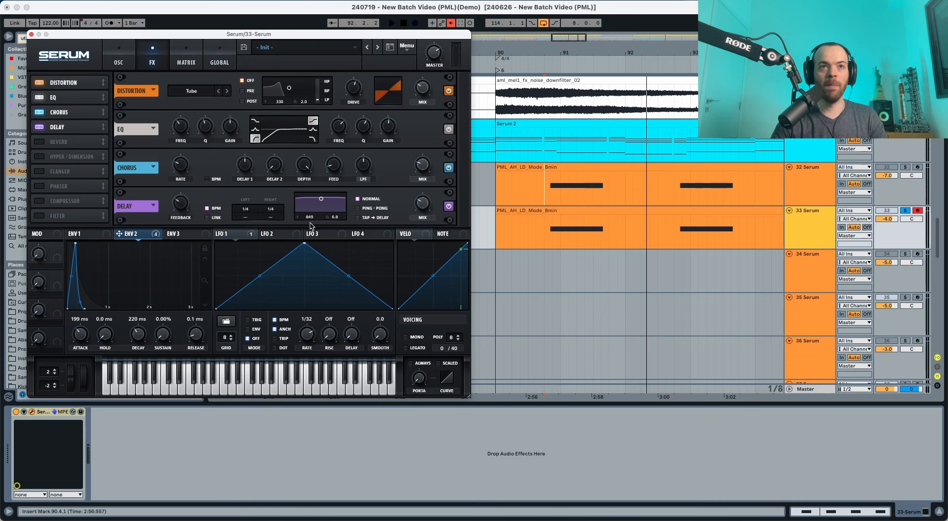
Step: Set the Delay's filter frequency to 1939 Hz and its Q to 2.4, auditioning the lead with playback
drag(310, 219, 310, 216)
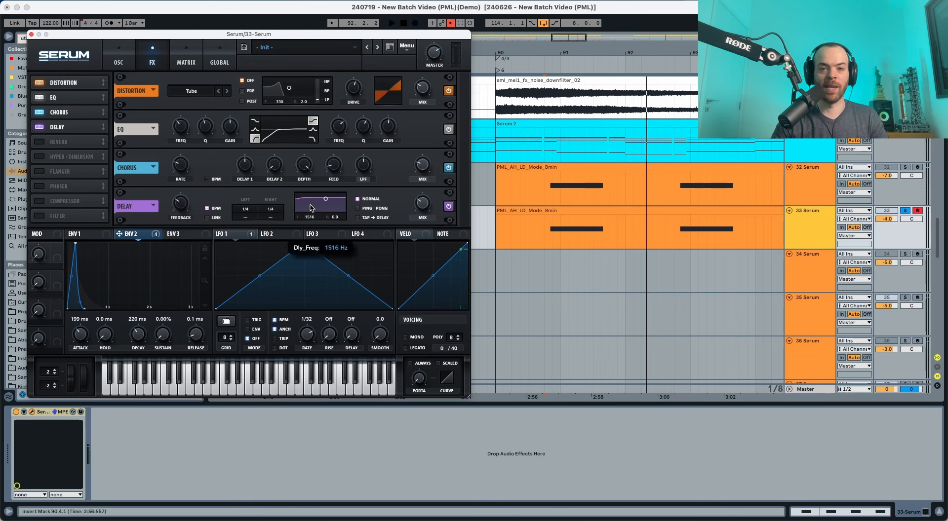
key(space)
drag(311, 201, 337, 282)
key(space)
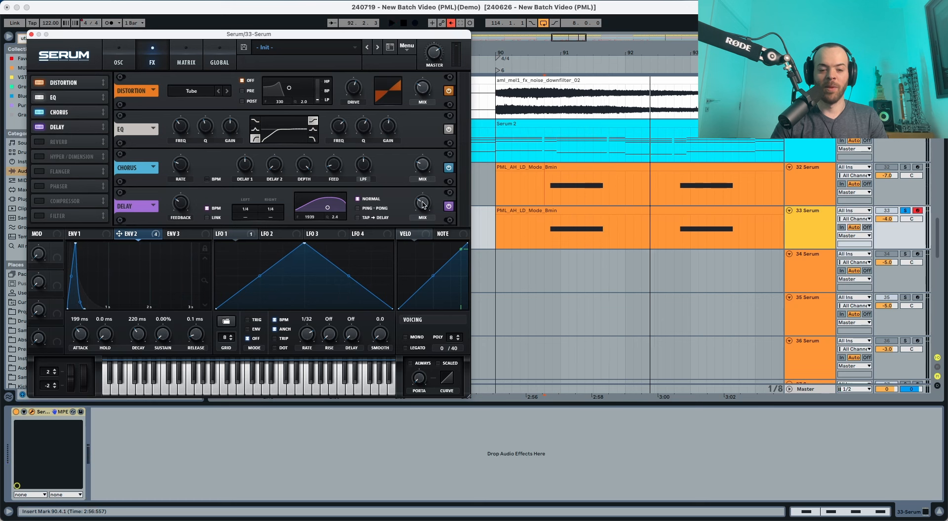
mouse_move(423, 205)
key(space)
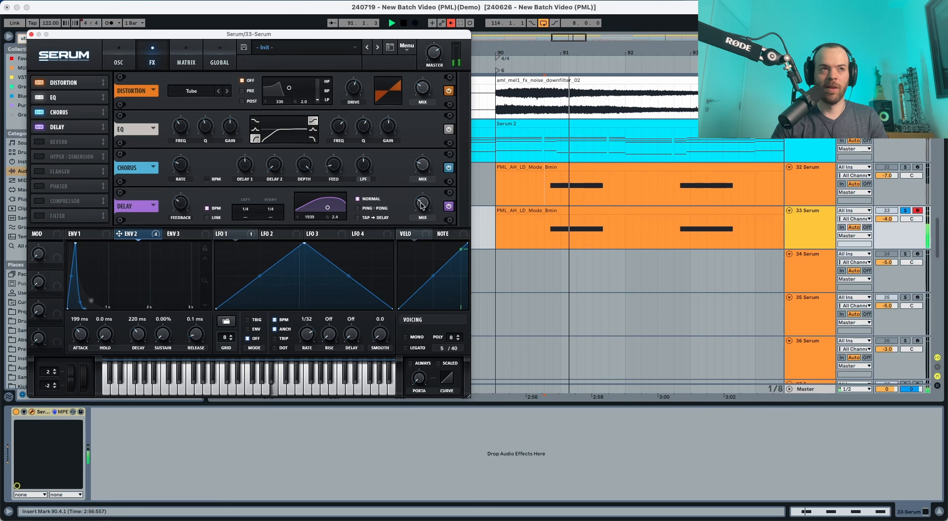
key(space)
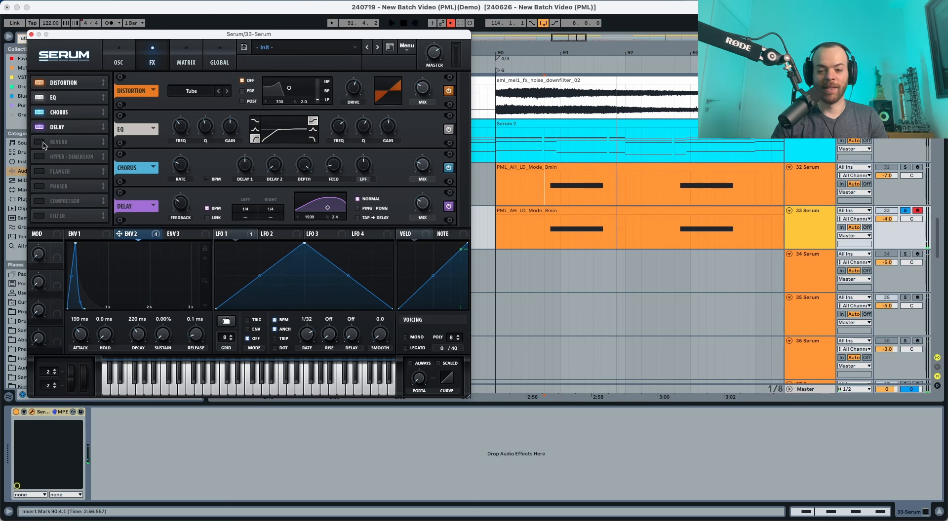
Step: Enable the Reverb effect, raise its low cut, and audition the lead with the full effects chain
click(43, 144)
scroll(202, 183, down, 2)
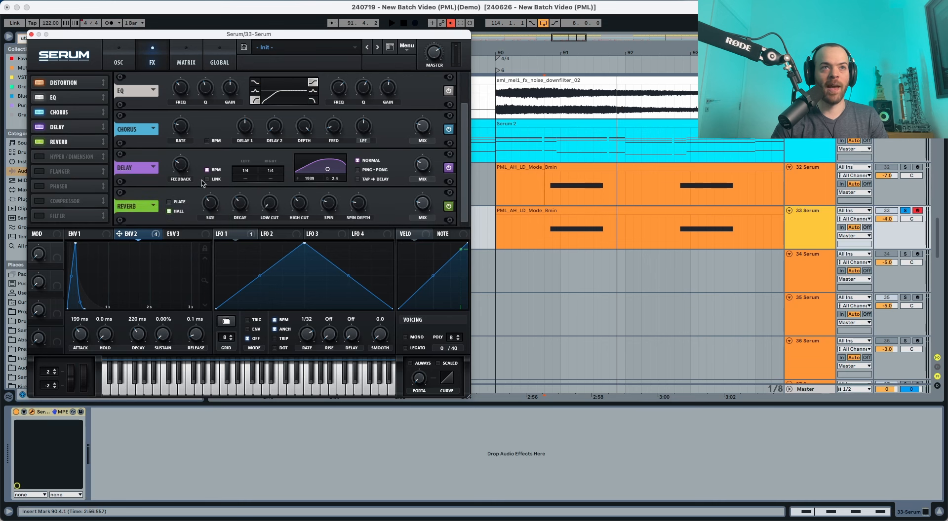
drag(264, 209, 269, 181)
key(space)
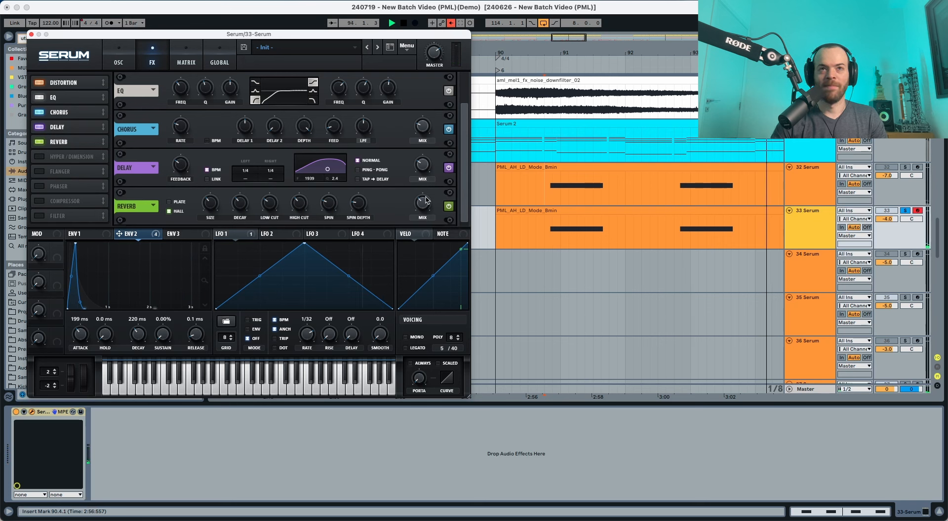
key(space)
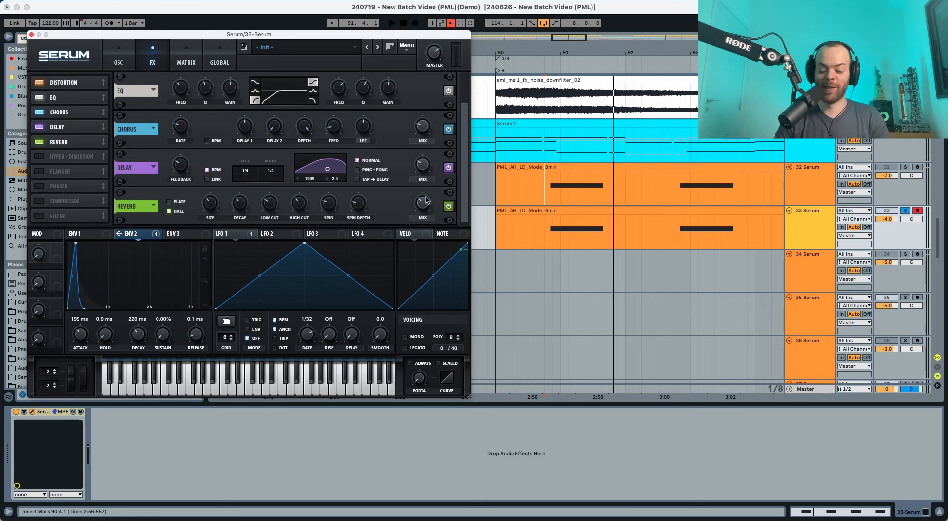
key(space)
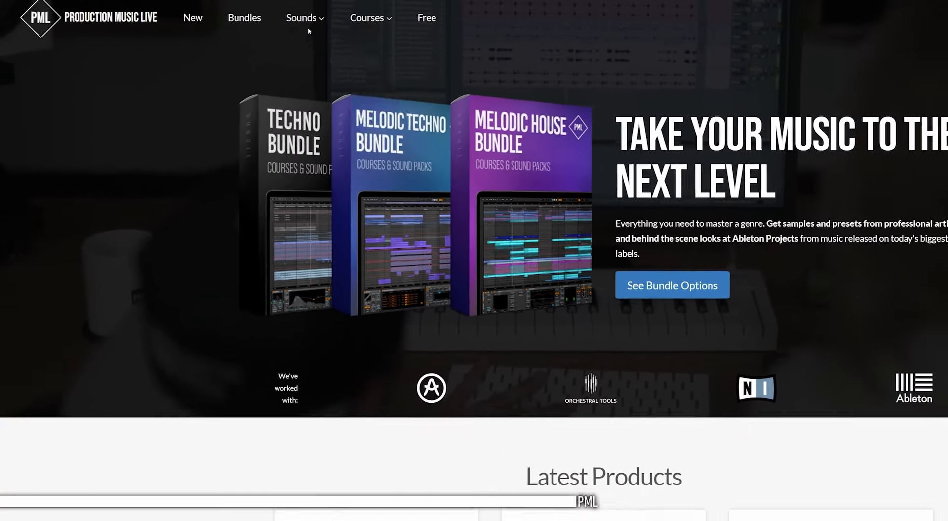
mouse_move(385, 24)
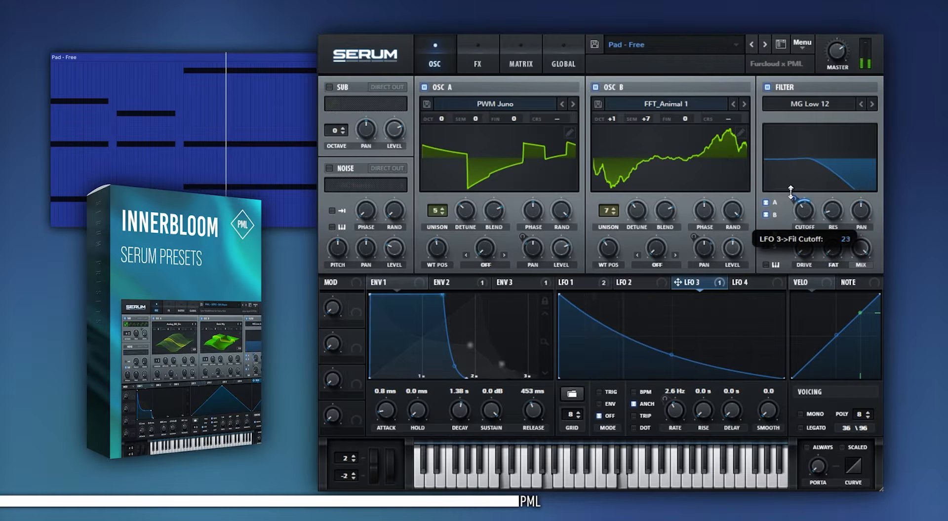